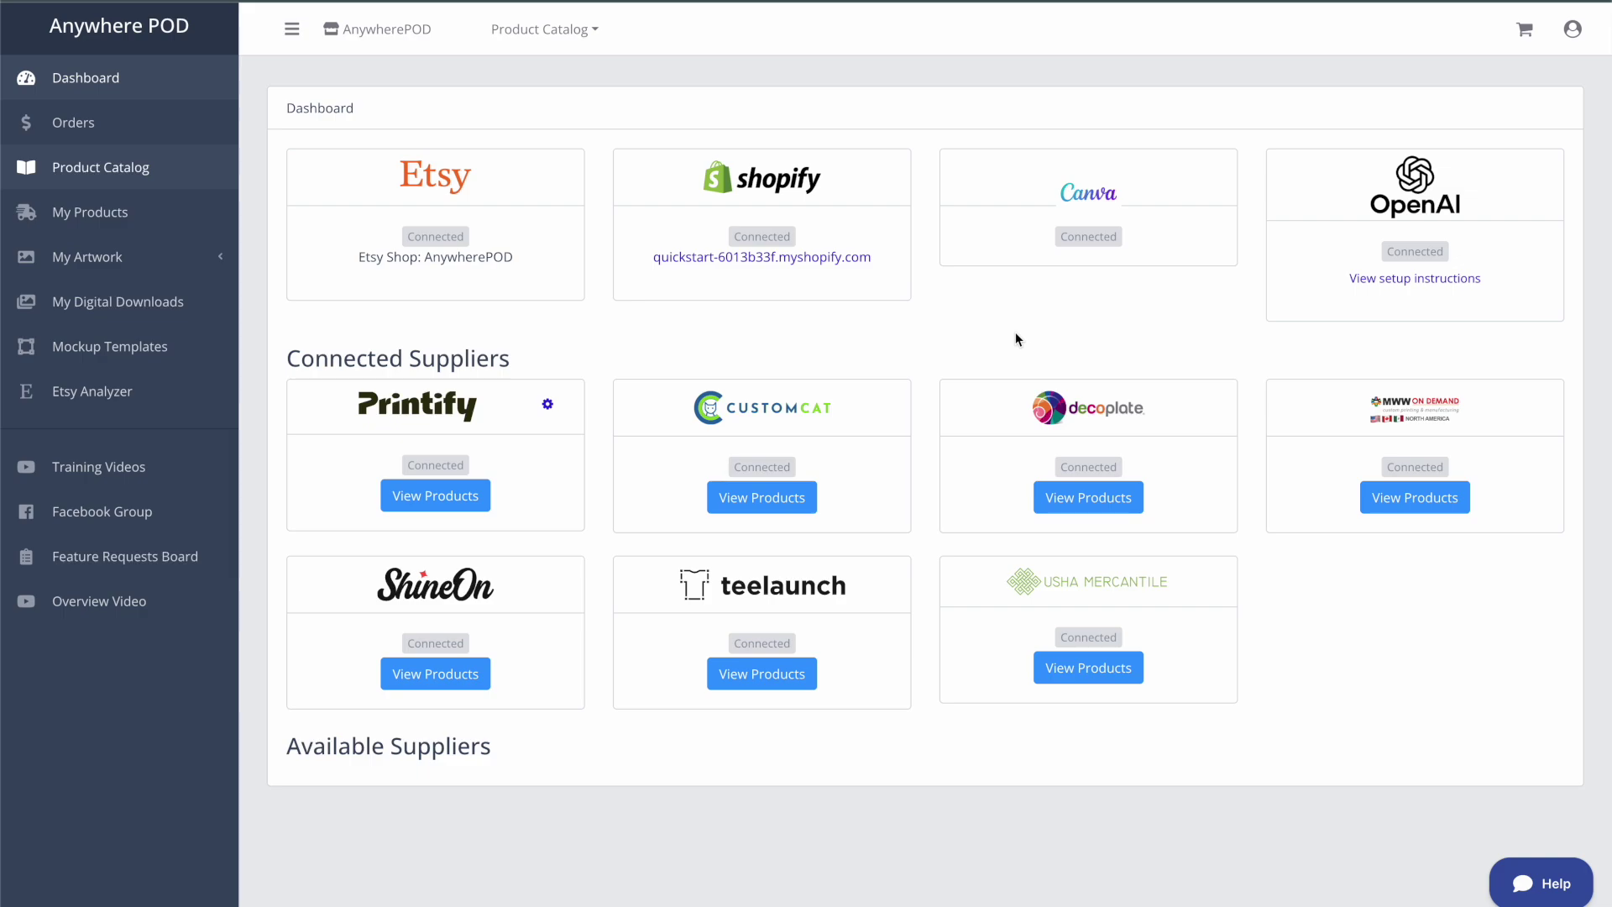
Open the Product Catalog menu listing suppliers and categories from Men's Clothing to Home & Living
left_click(580, 34)
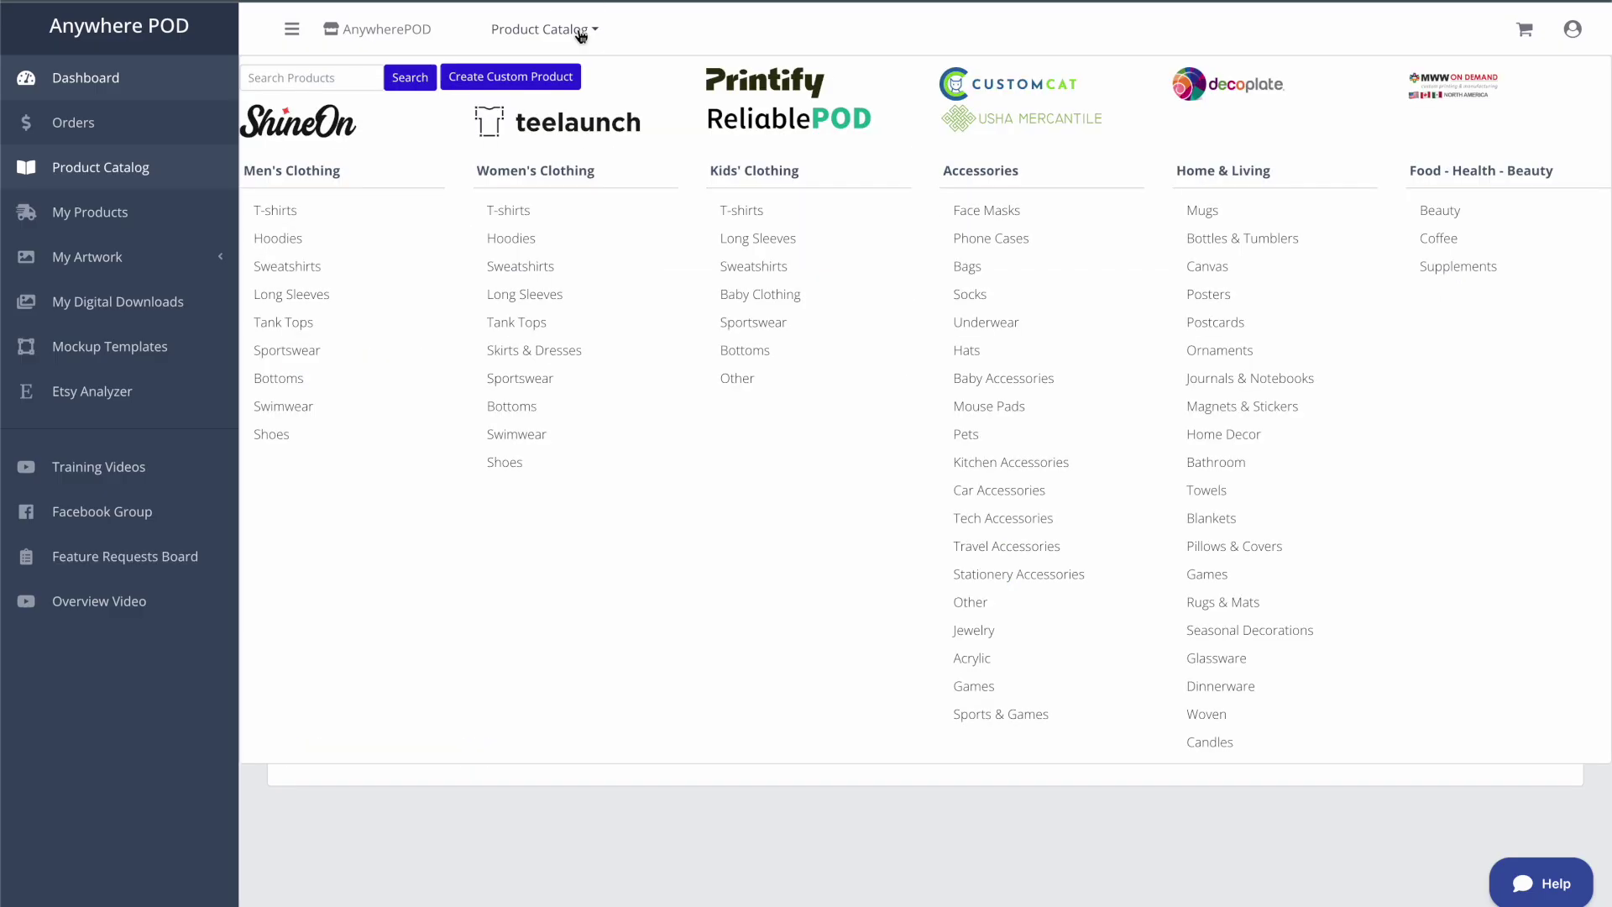
Filter Ornaments to Printify only and start designing the Ceramic Ornament, 4 Shapes
left_click(1183, 349)
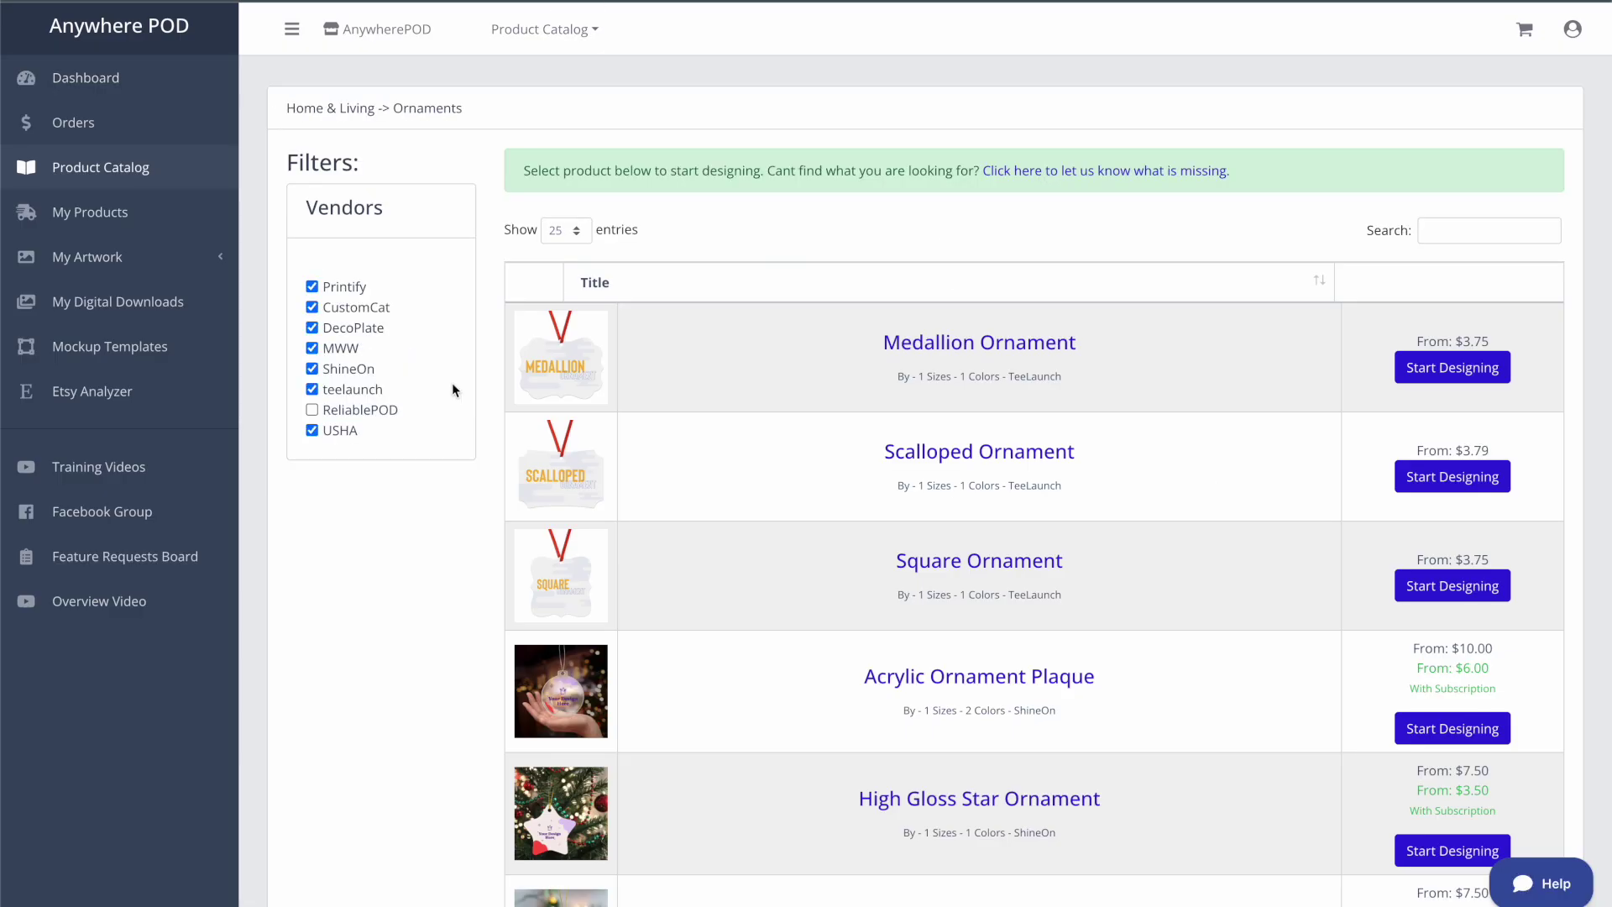
left_click(385, 288)
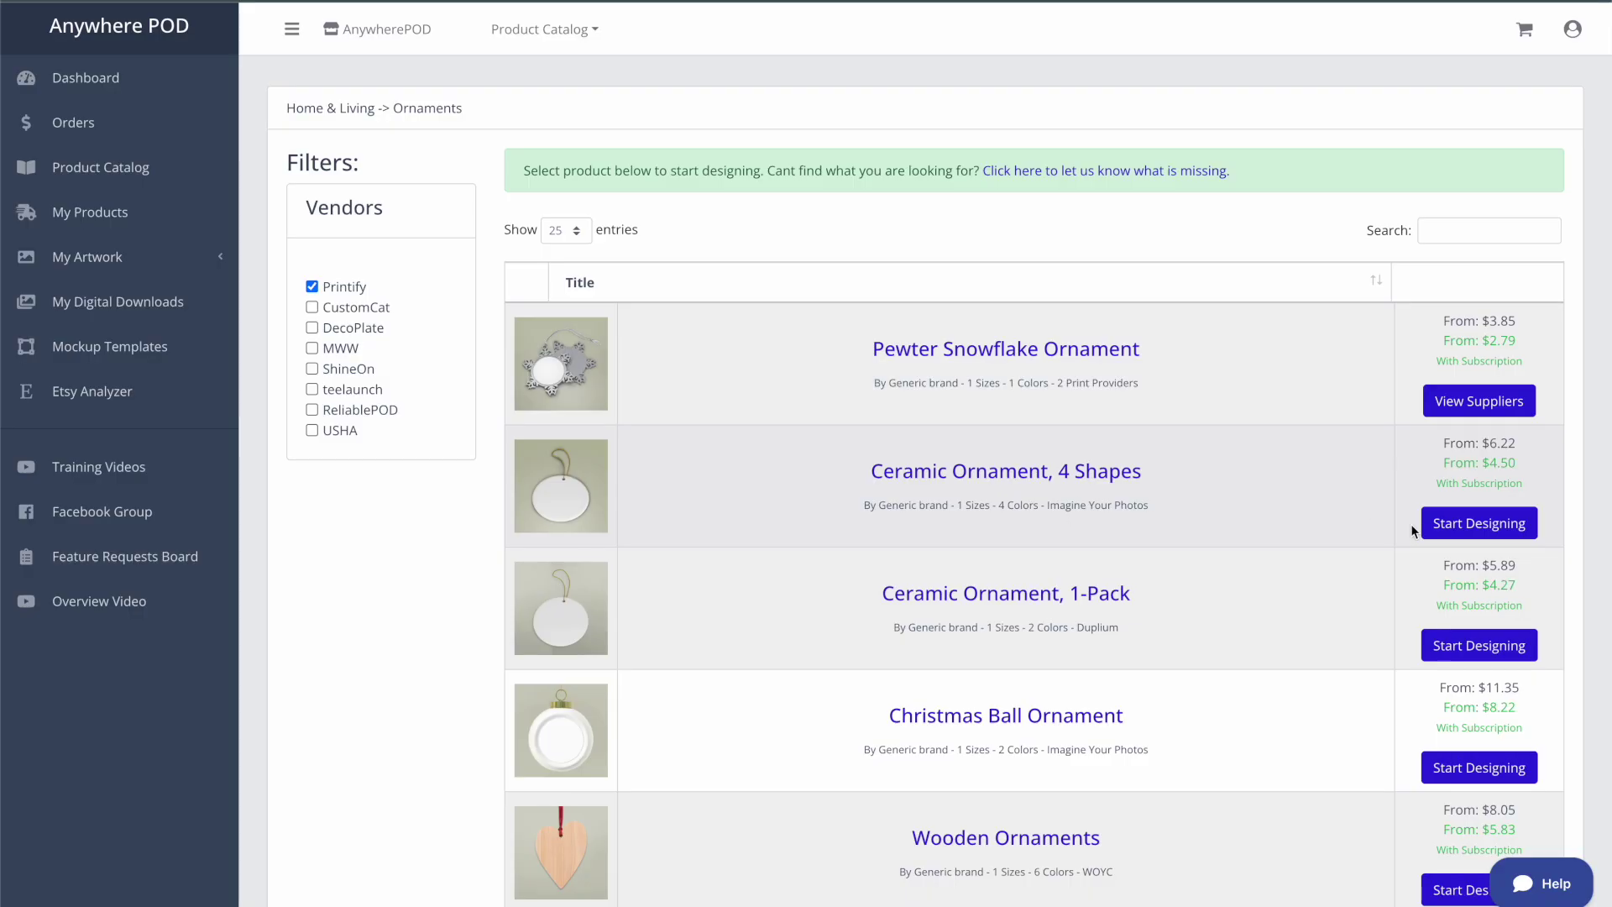
left_click(1478, 523)
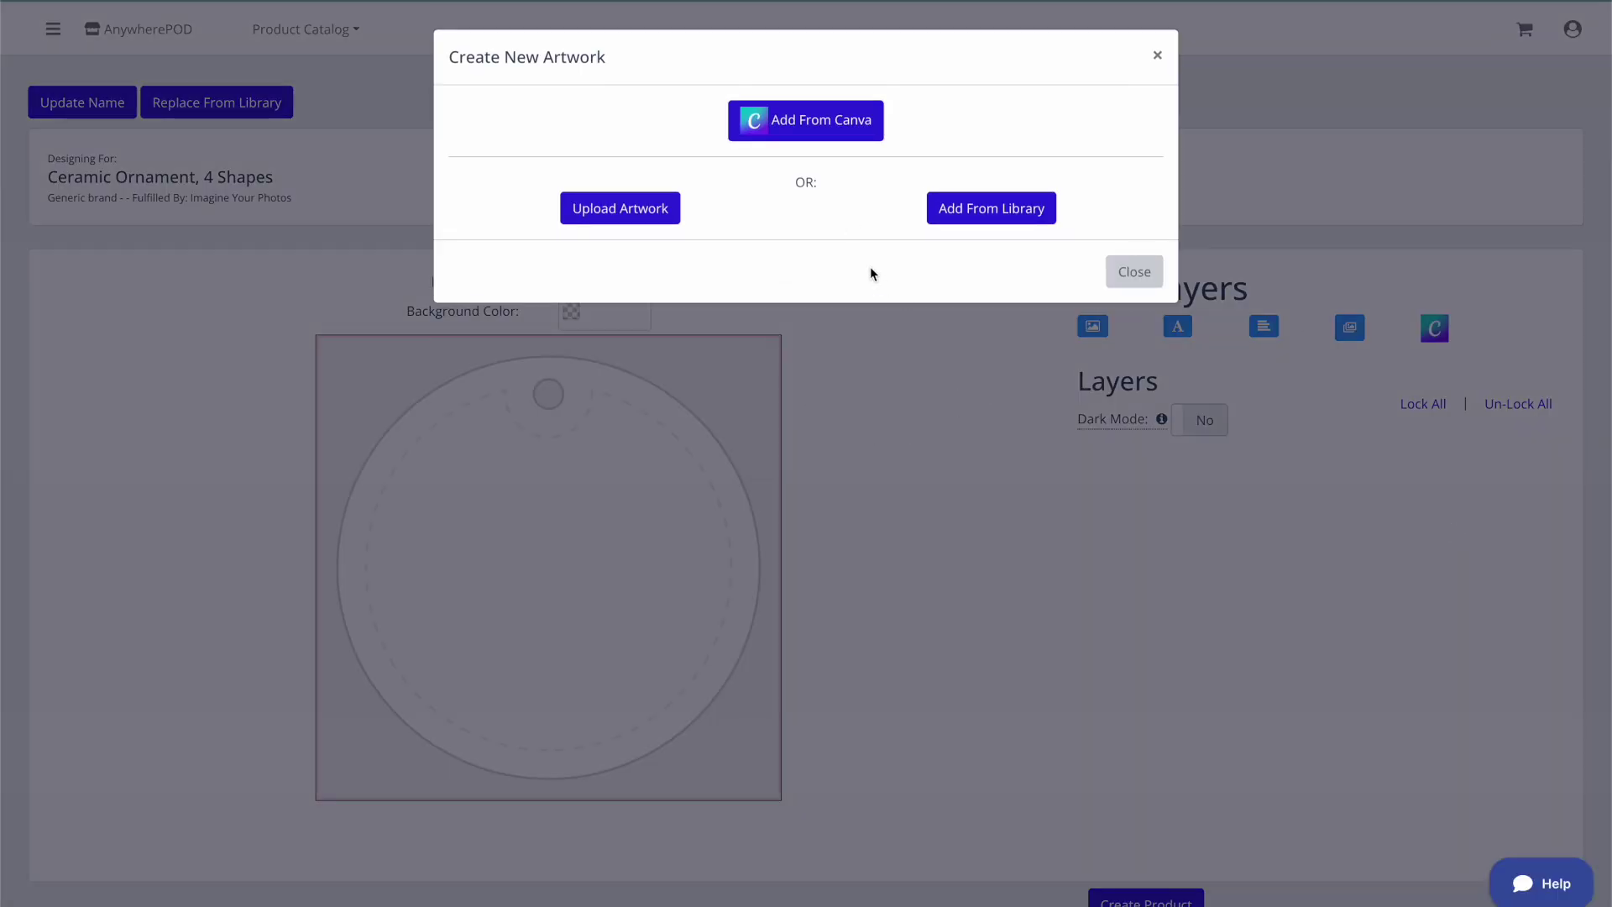
Import the Canva design 'To the world you are one person' onto the ornament front as separate layers
left_click(840, 123)
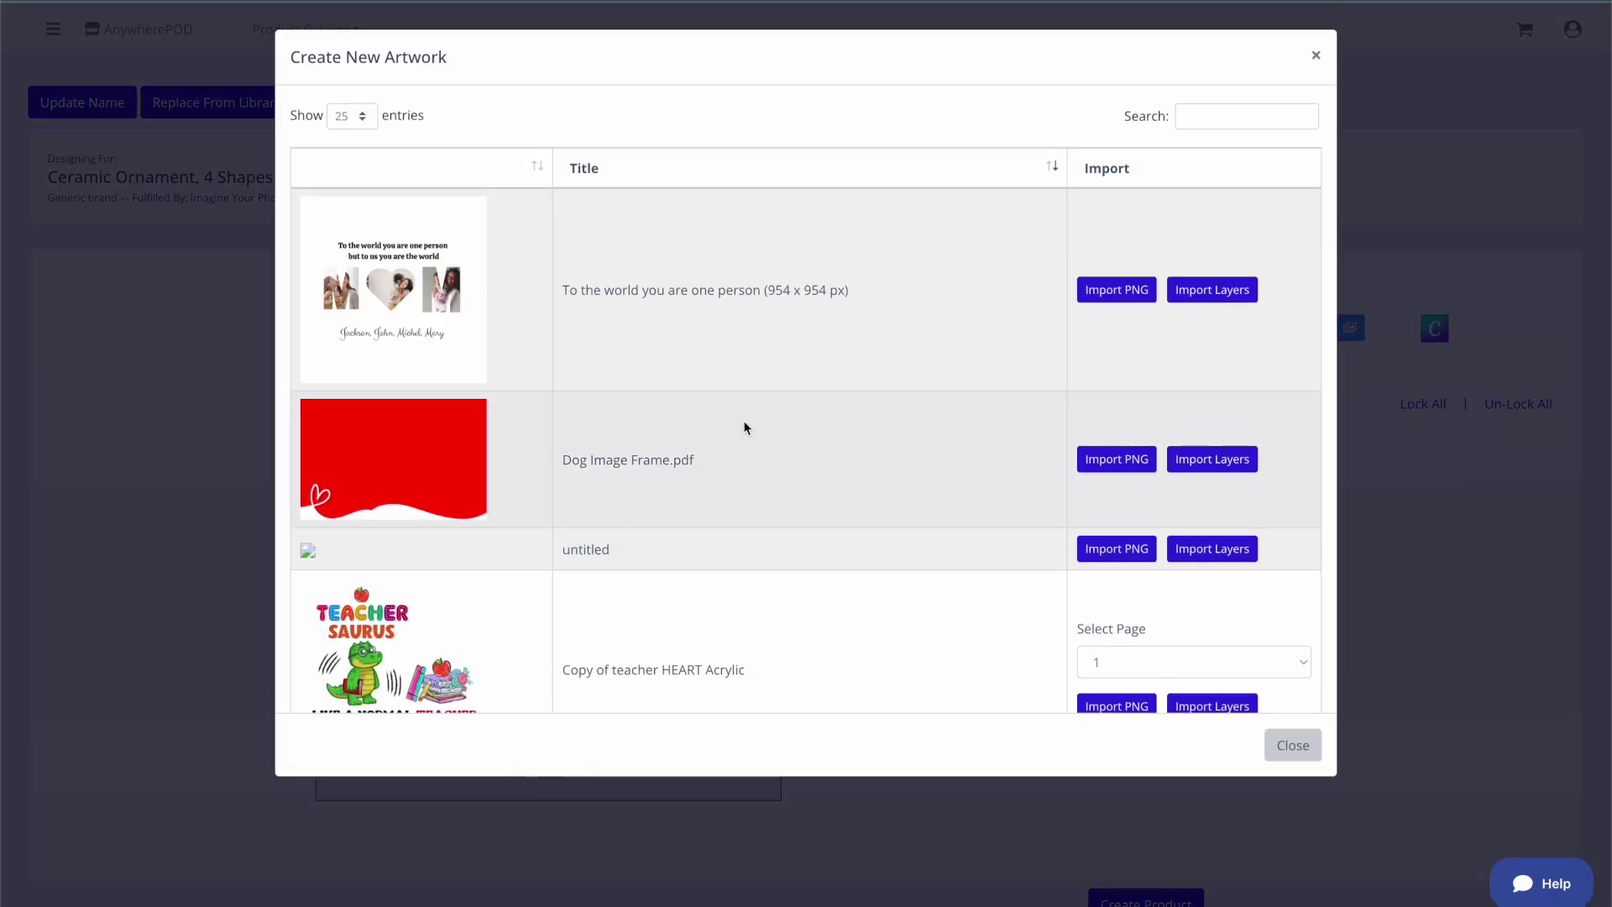
scroll(745, 427, "down", 5)
scroll(745, 427, "up", 2)
scroll(743, 427, "down", 5)
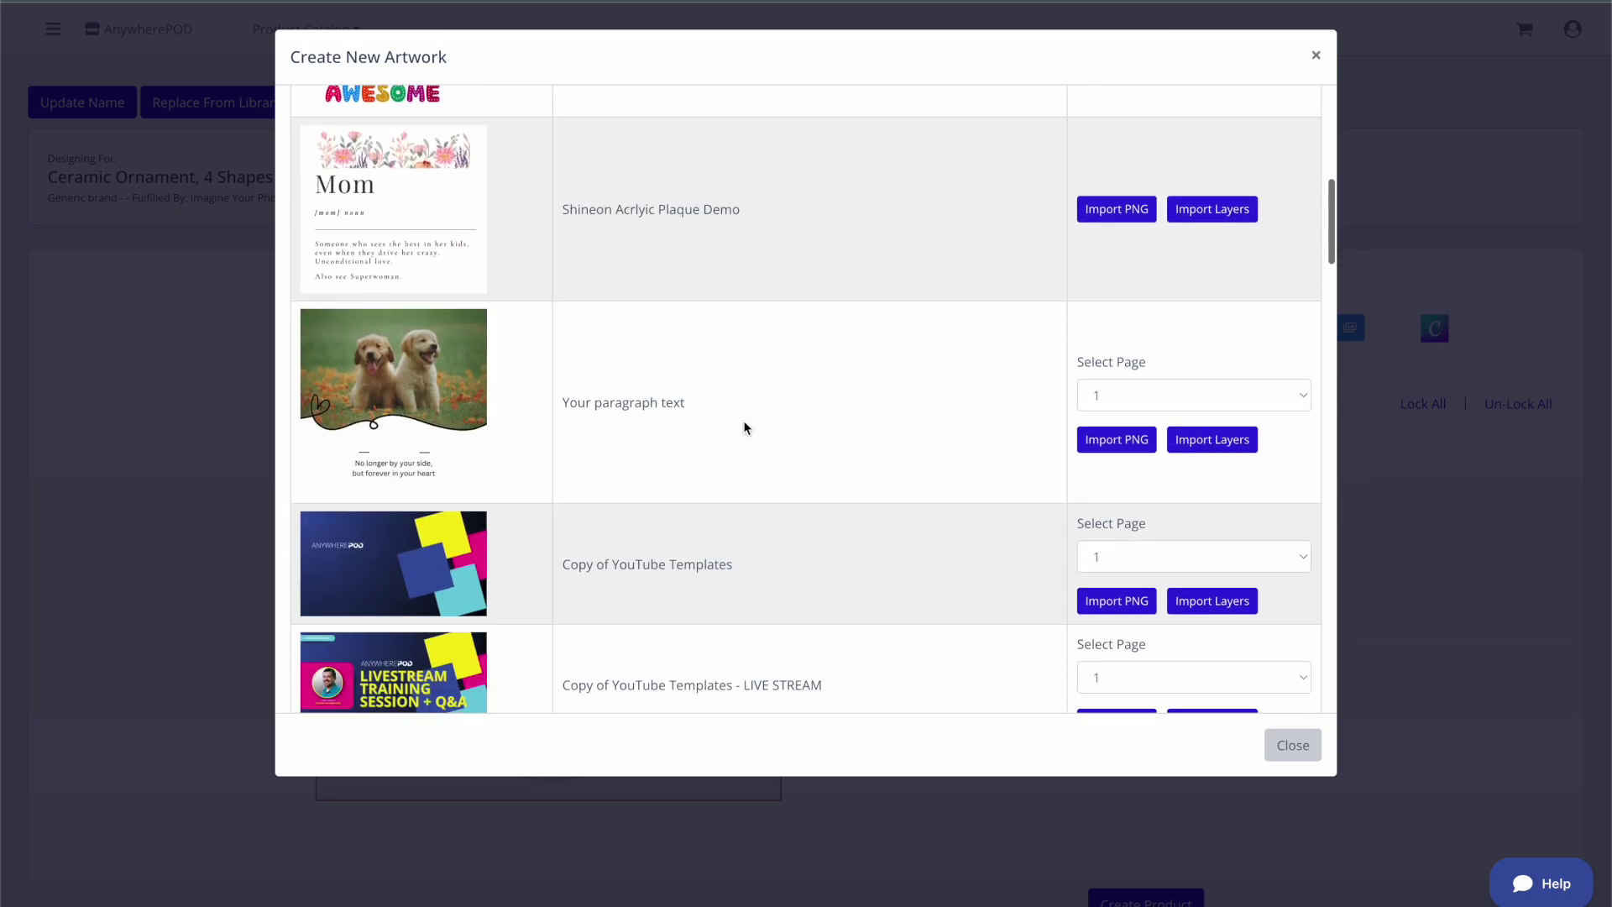
scroll(664, 379, "up", 8)
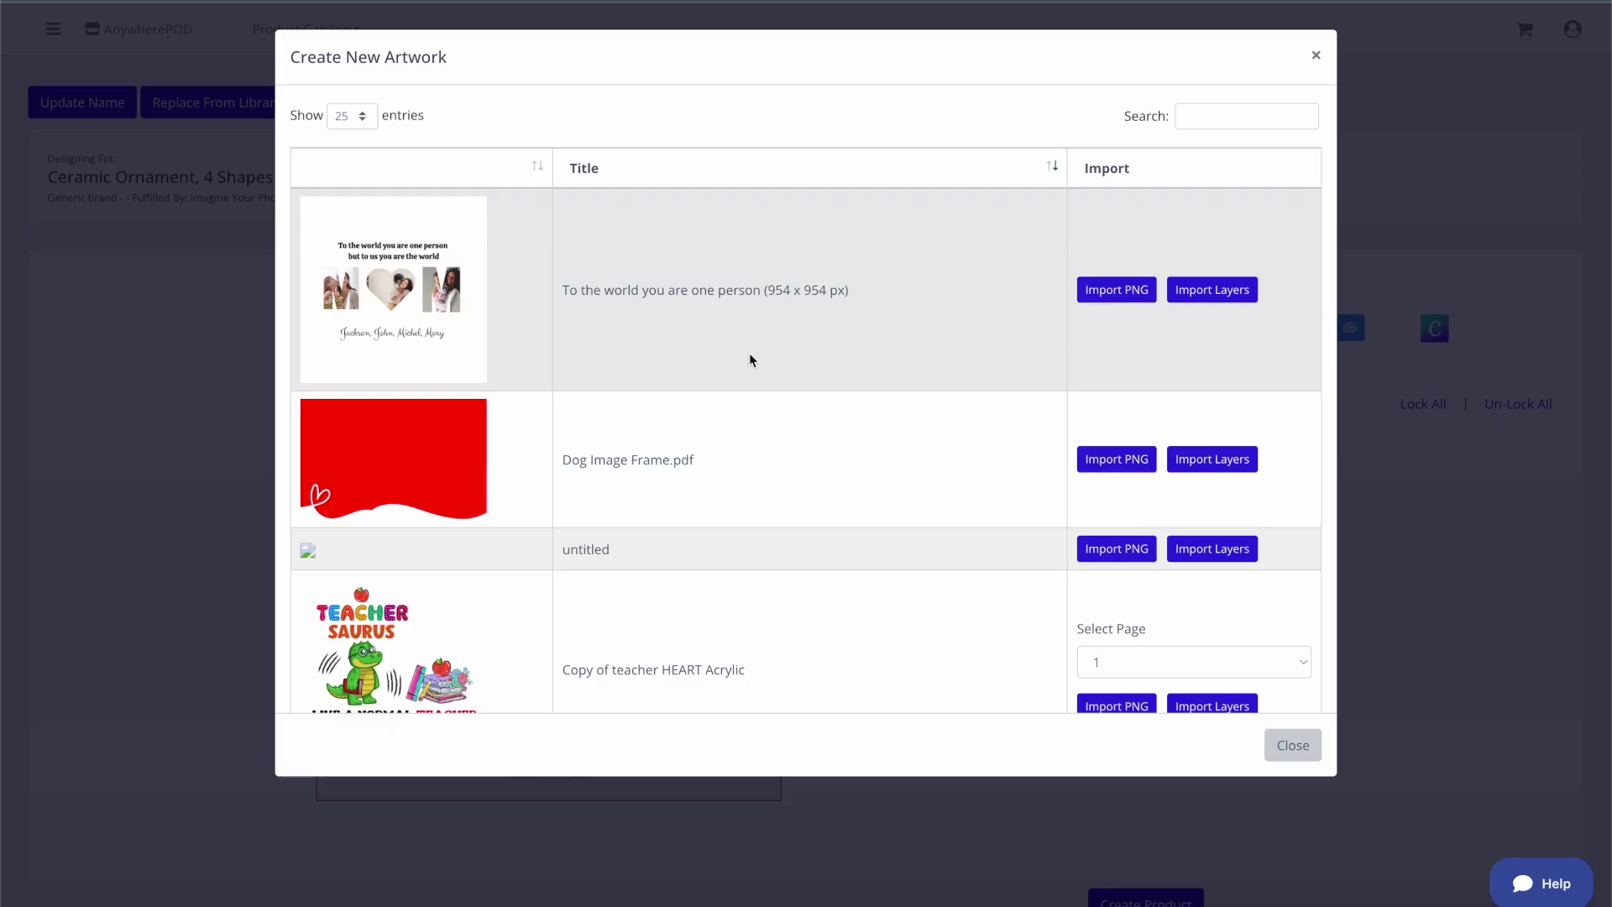
left_click(1193, 289)
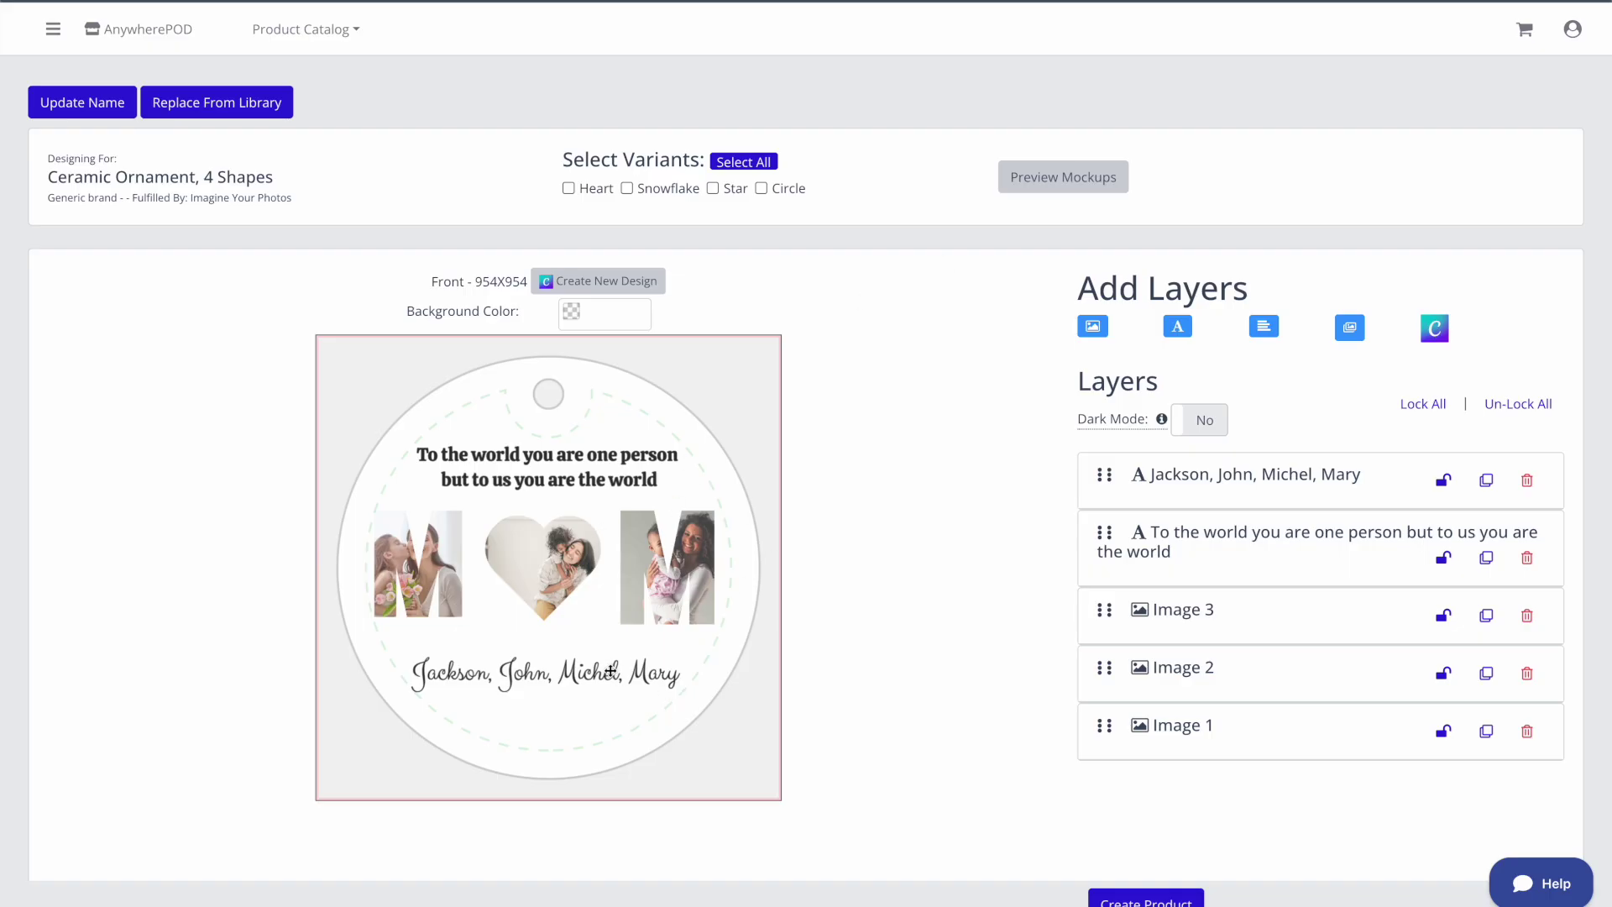
left_click(610, 669)
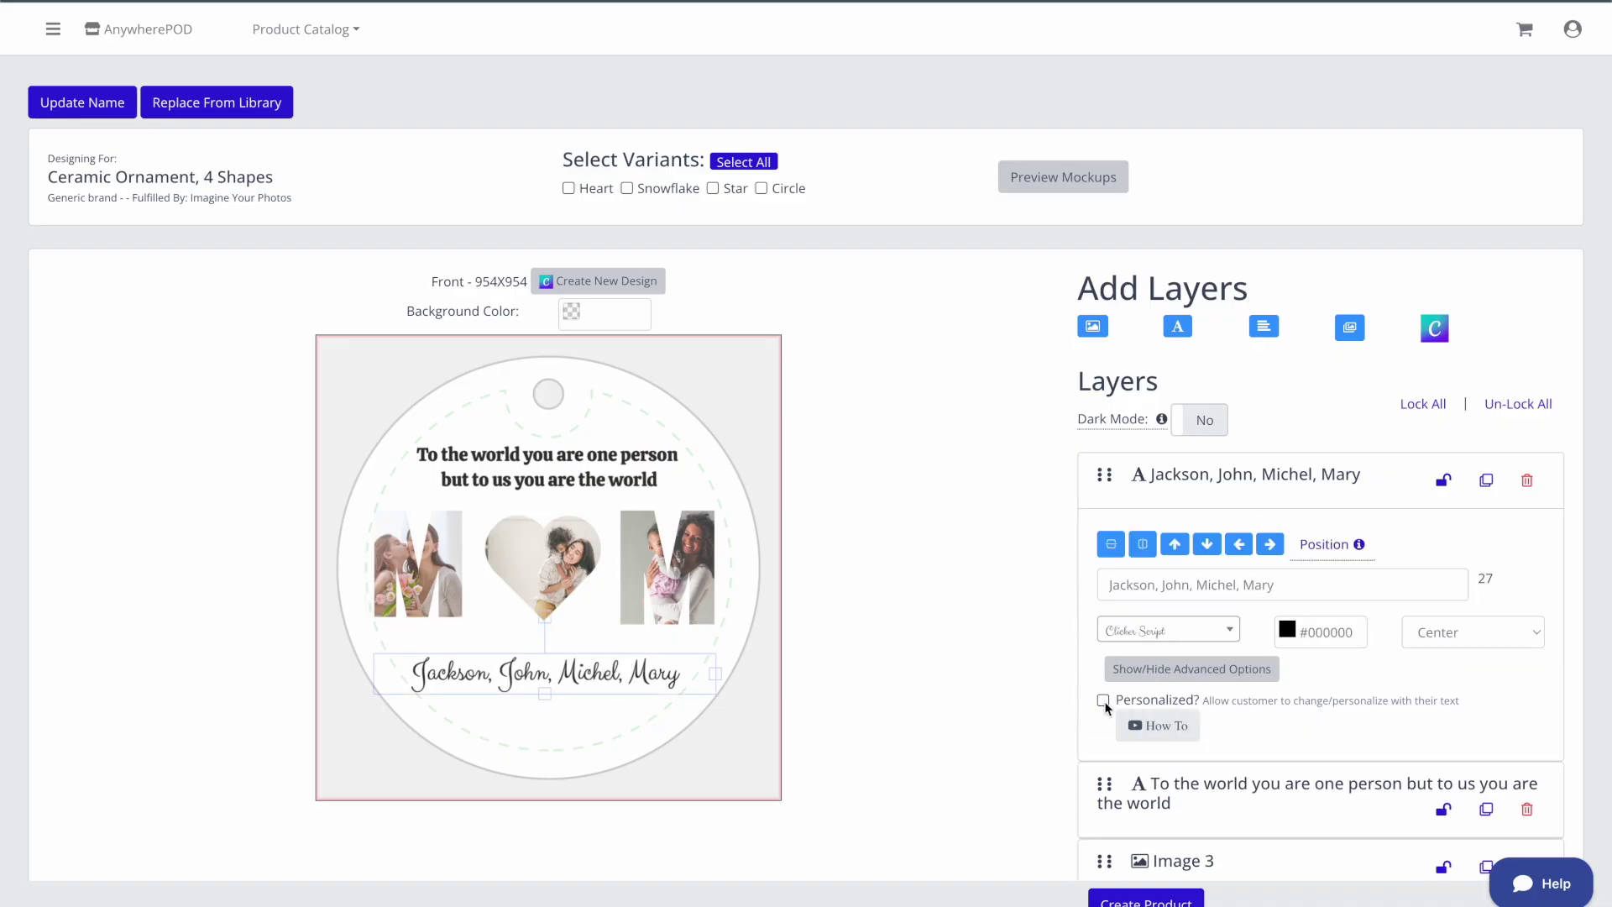
Mark the names text as Personalized and set up the left M photo layer for customer uploads
left_click(1102, 700)
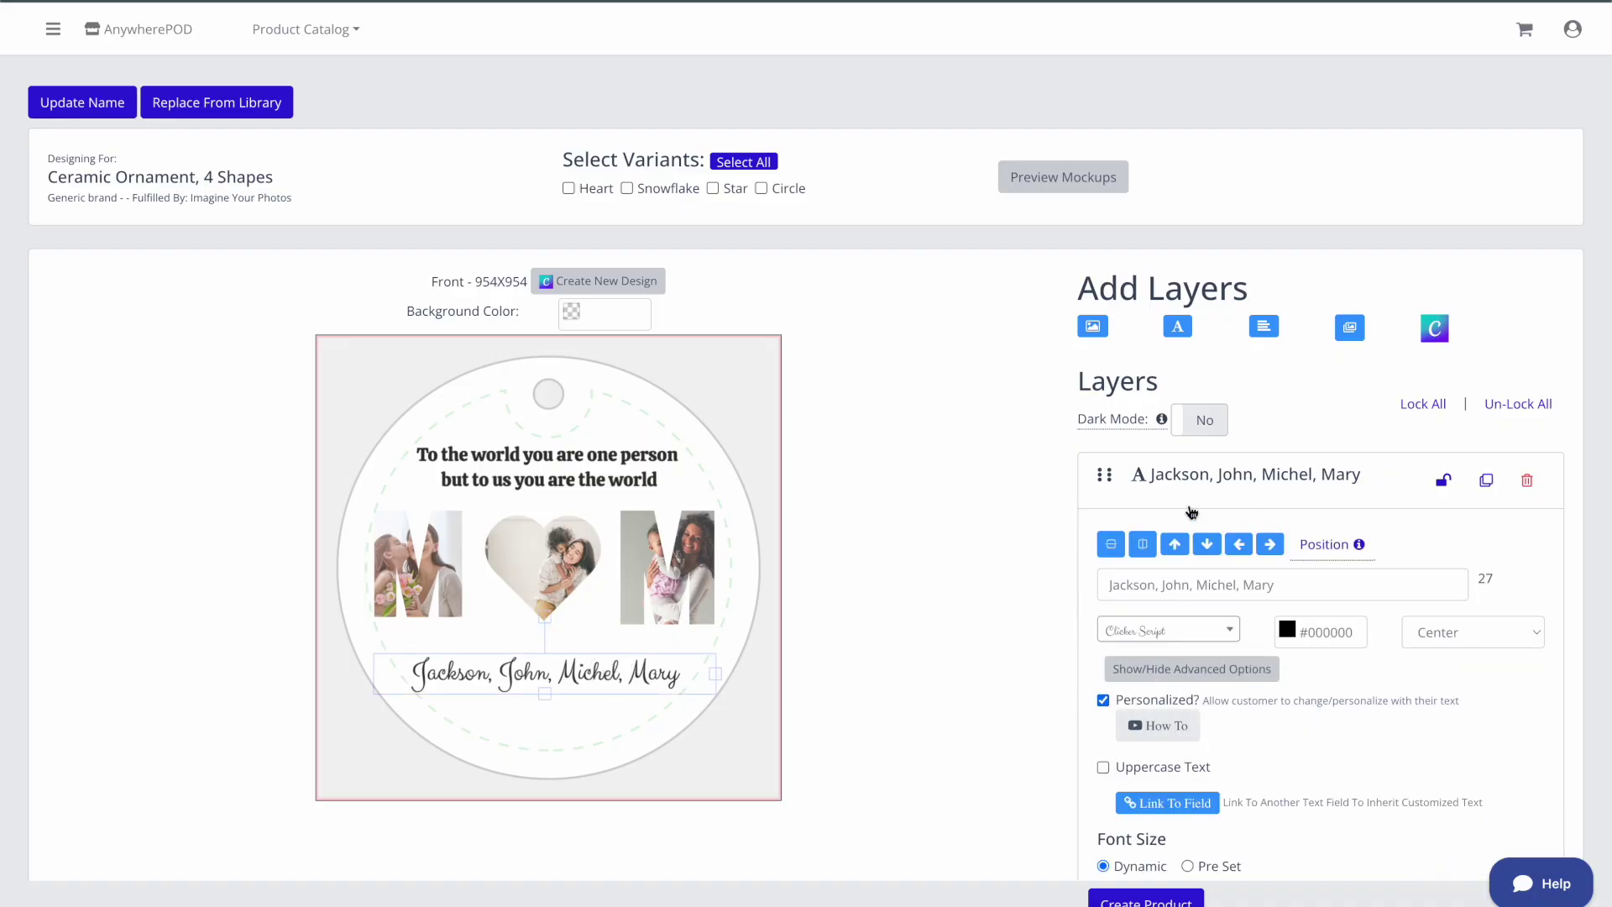
left_click(433, 574)
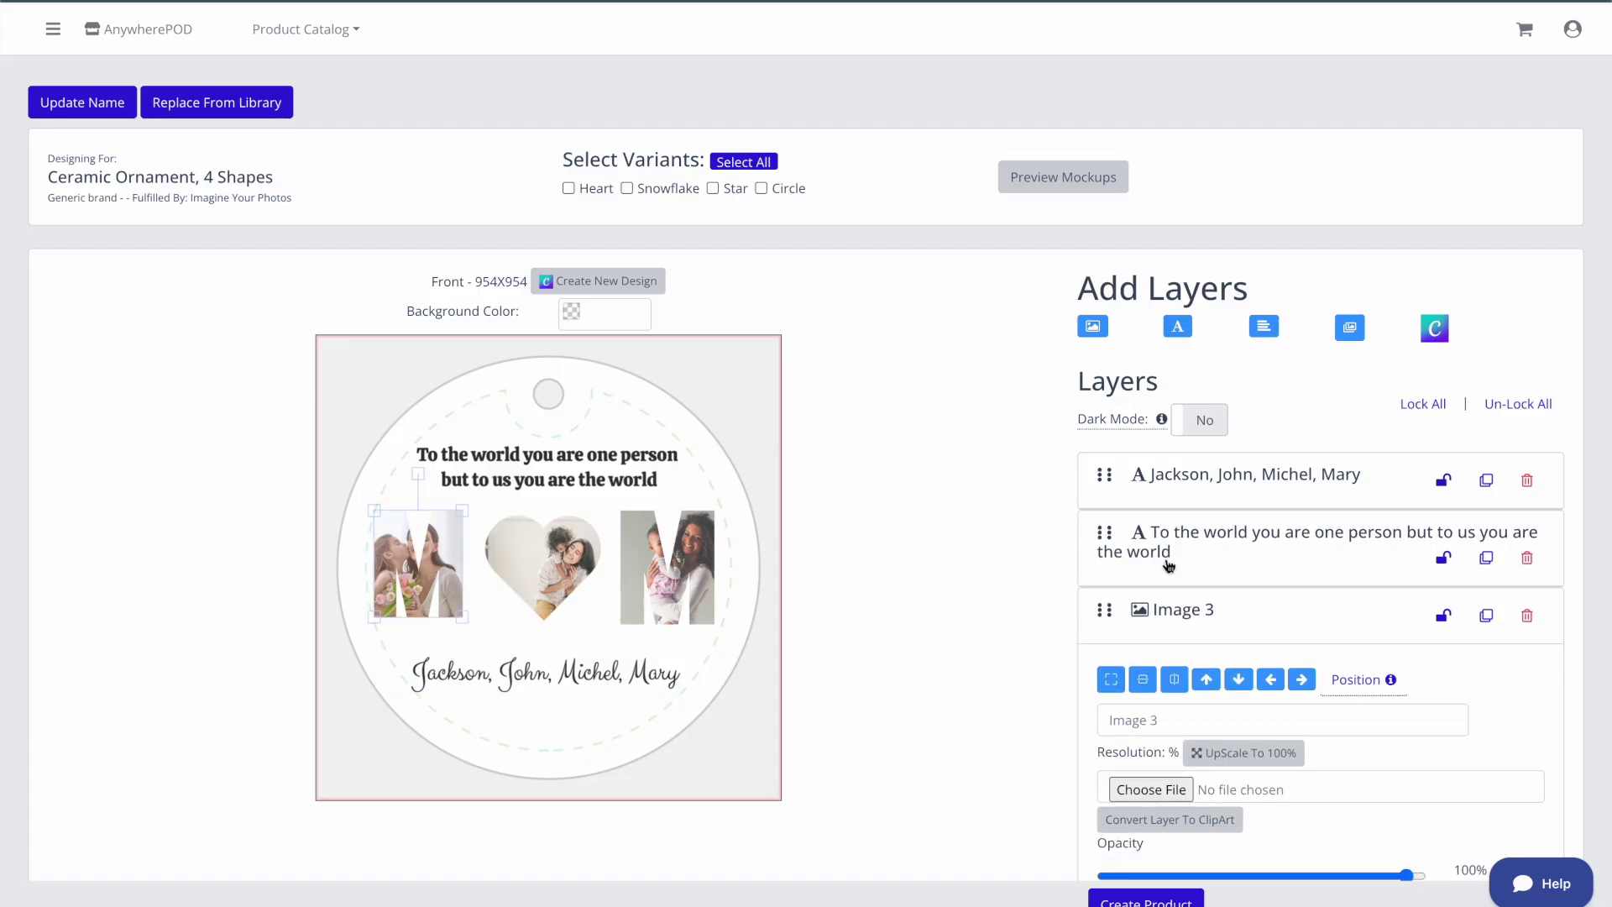
scroll(1312, 638, "down", 5)
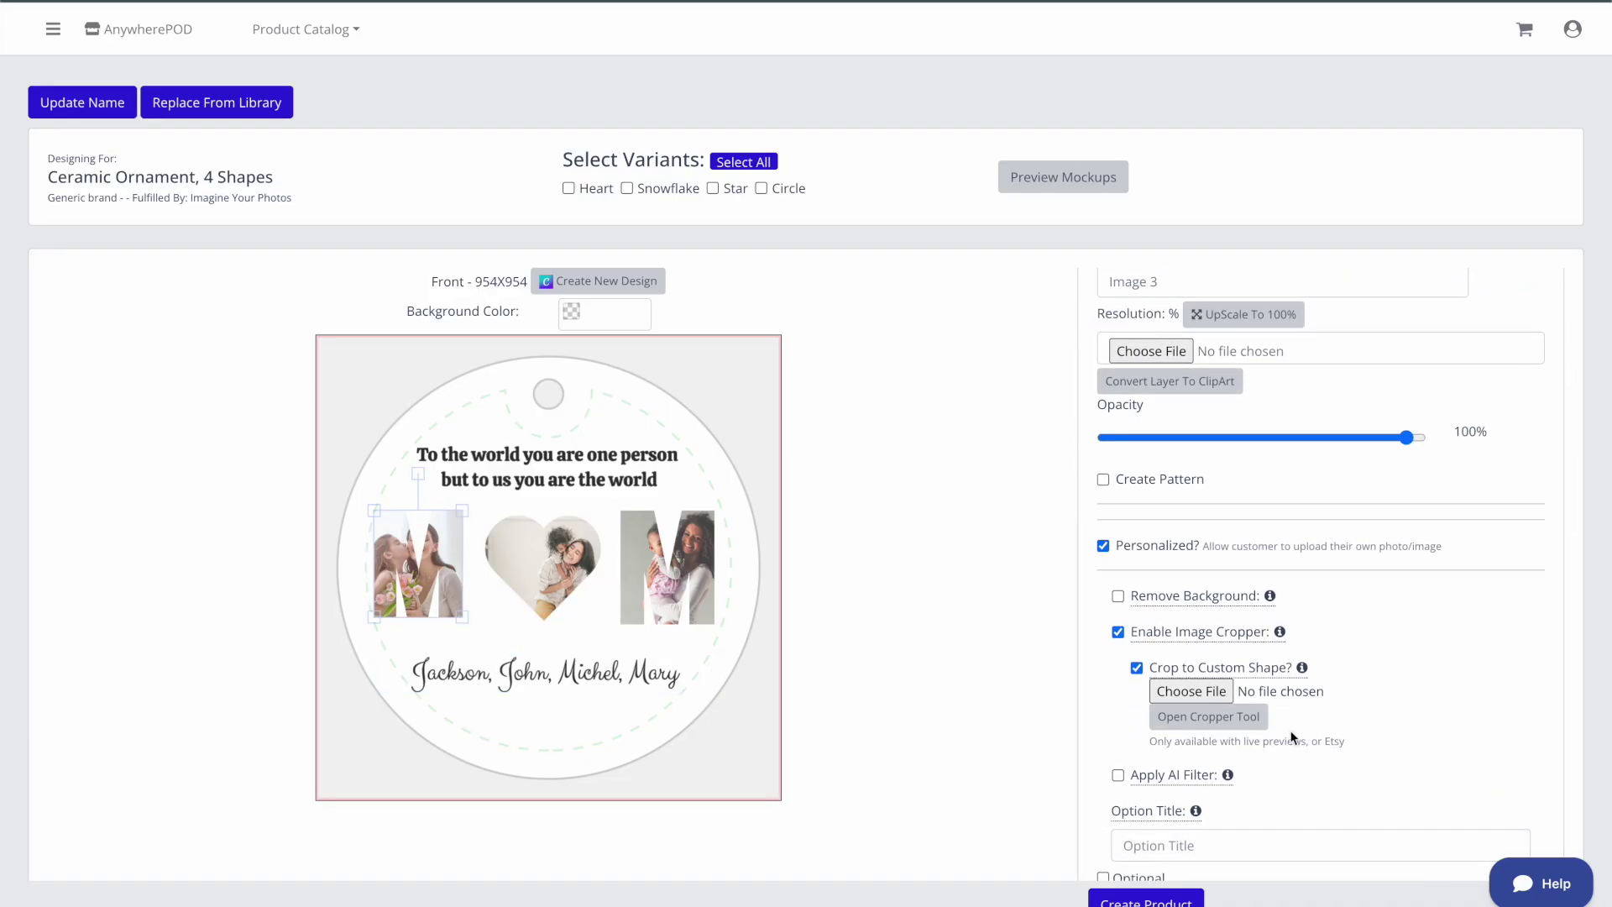
mouse_move(1233, 680)
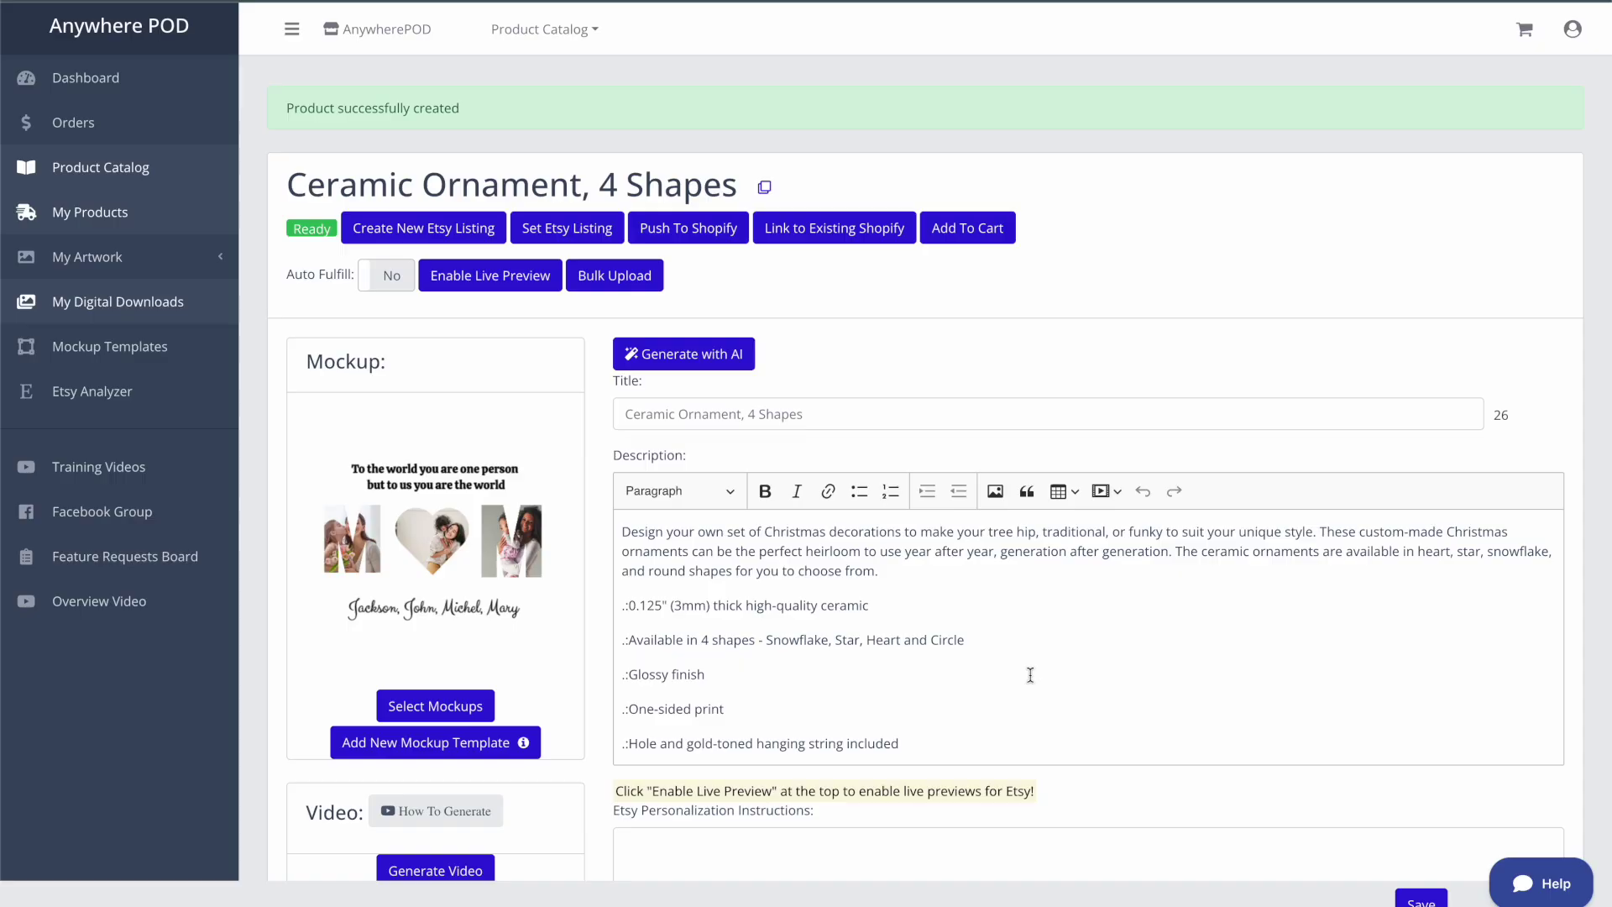
Save both hanging-ornament photo mockups as the product's mockup images
left_click(435, 705)
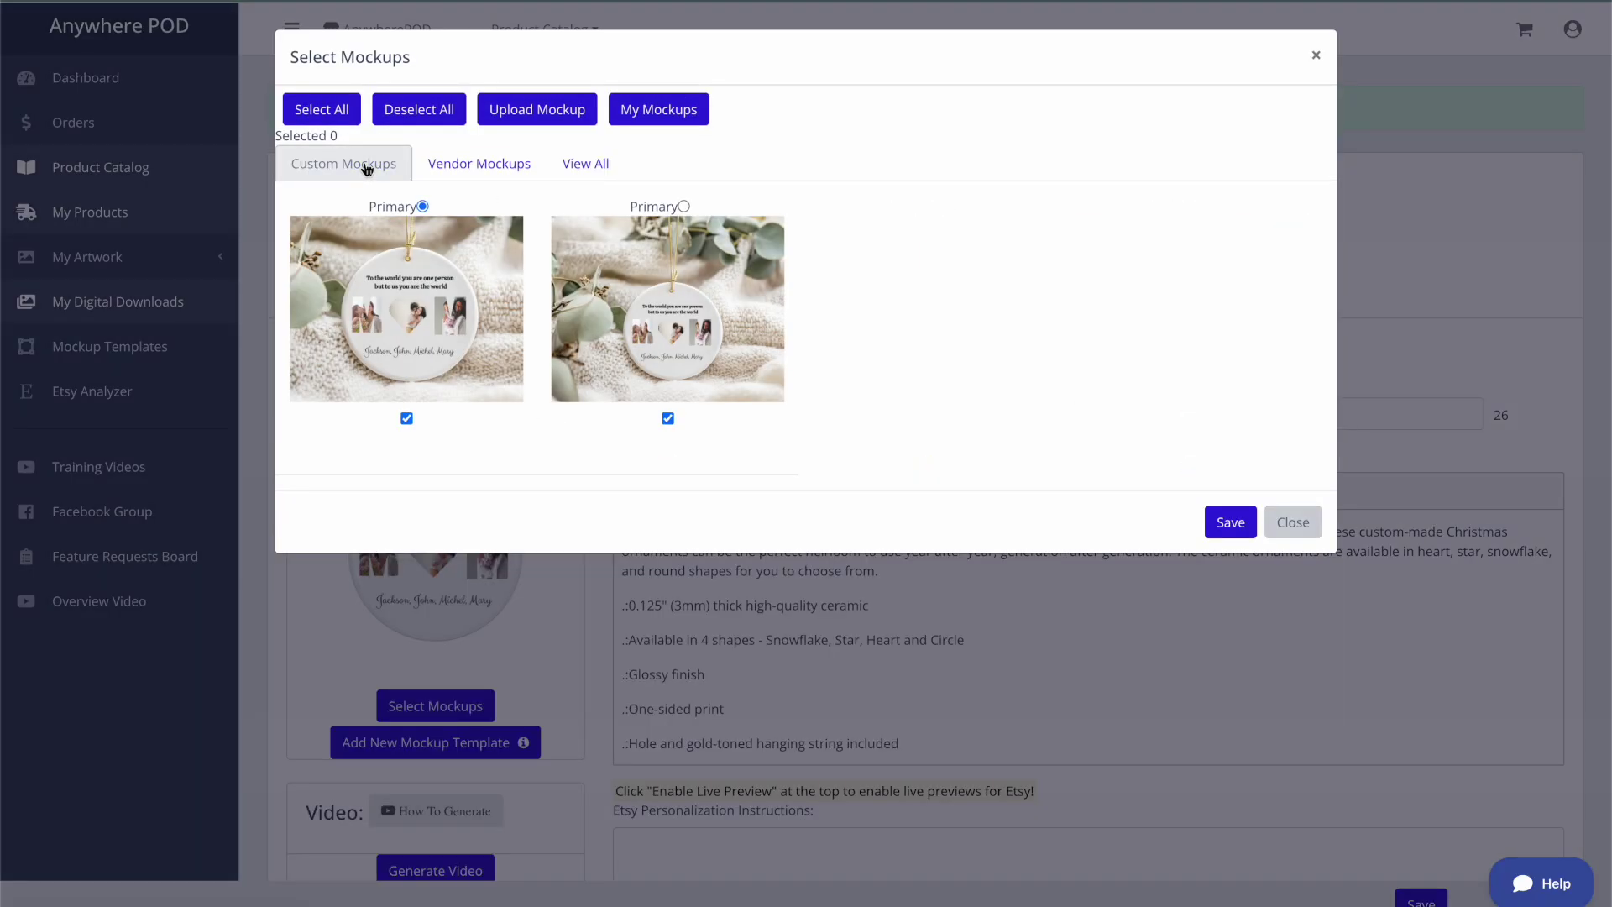
left_click(599, 722)
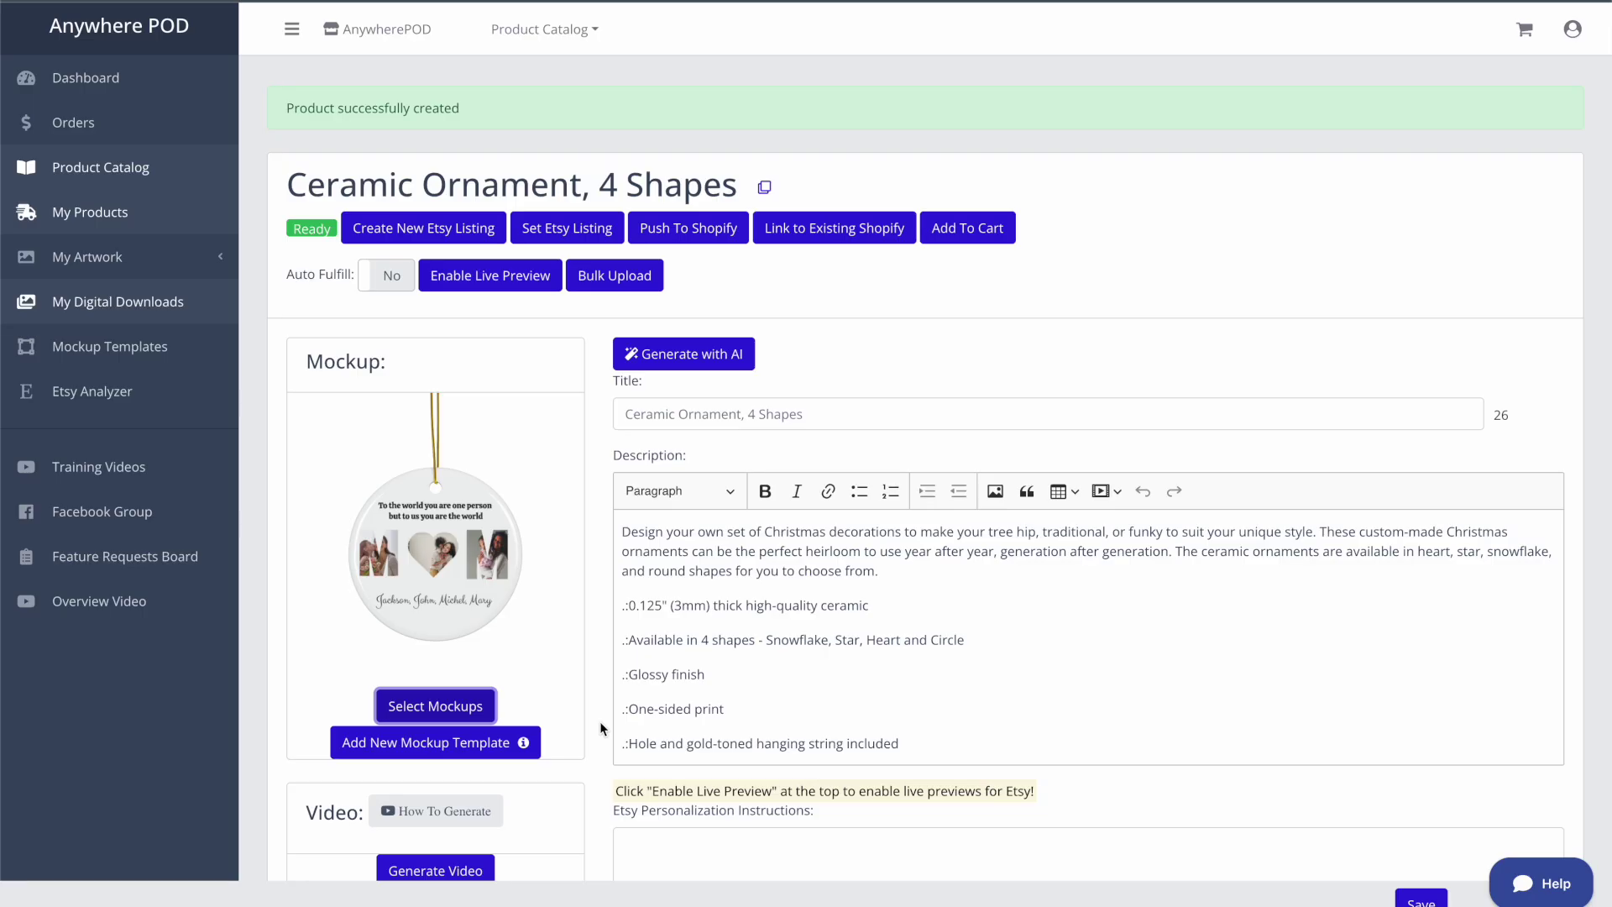
scroll(712, 703, "down", 2)
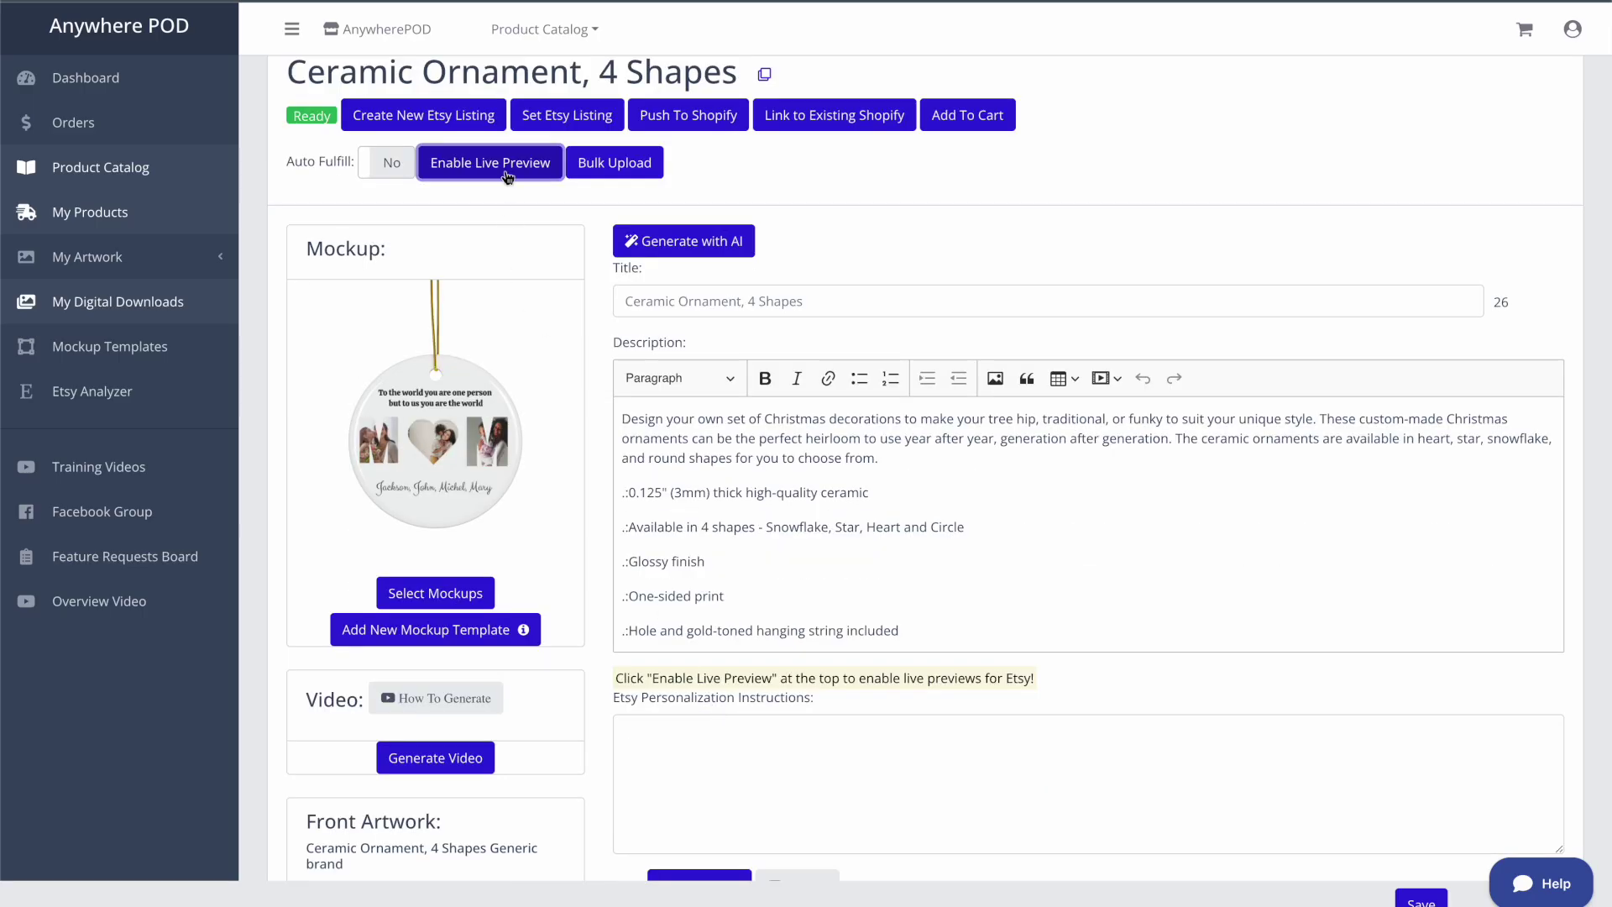
left_click(682, 677)
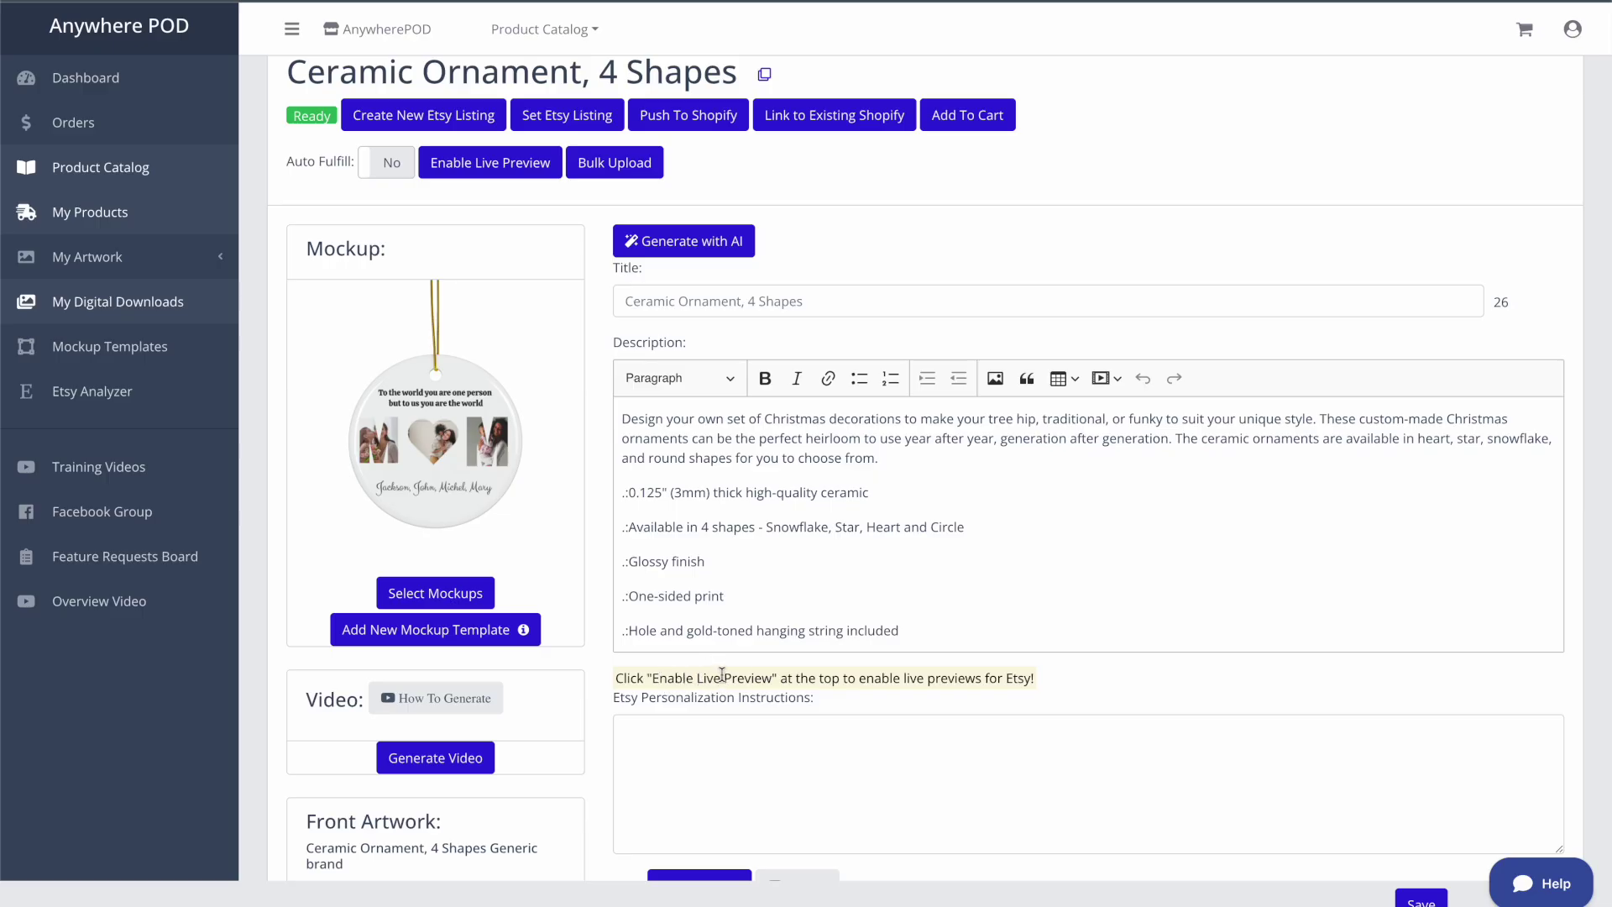
Turn on the default live previews and view the customer live-preview page
left_click(493, 165)
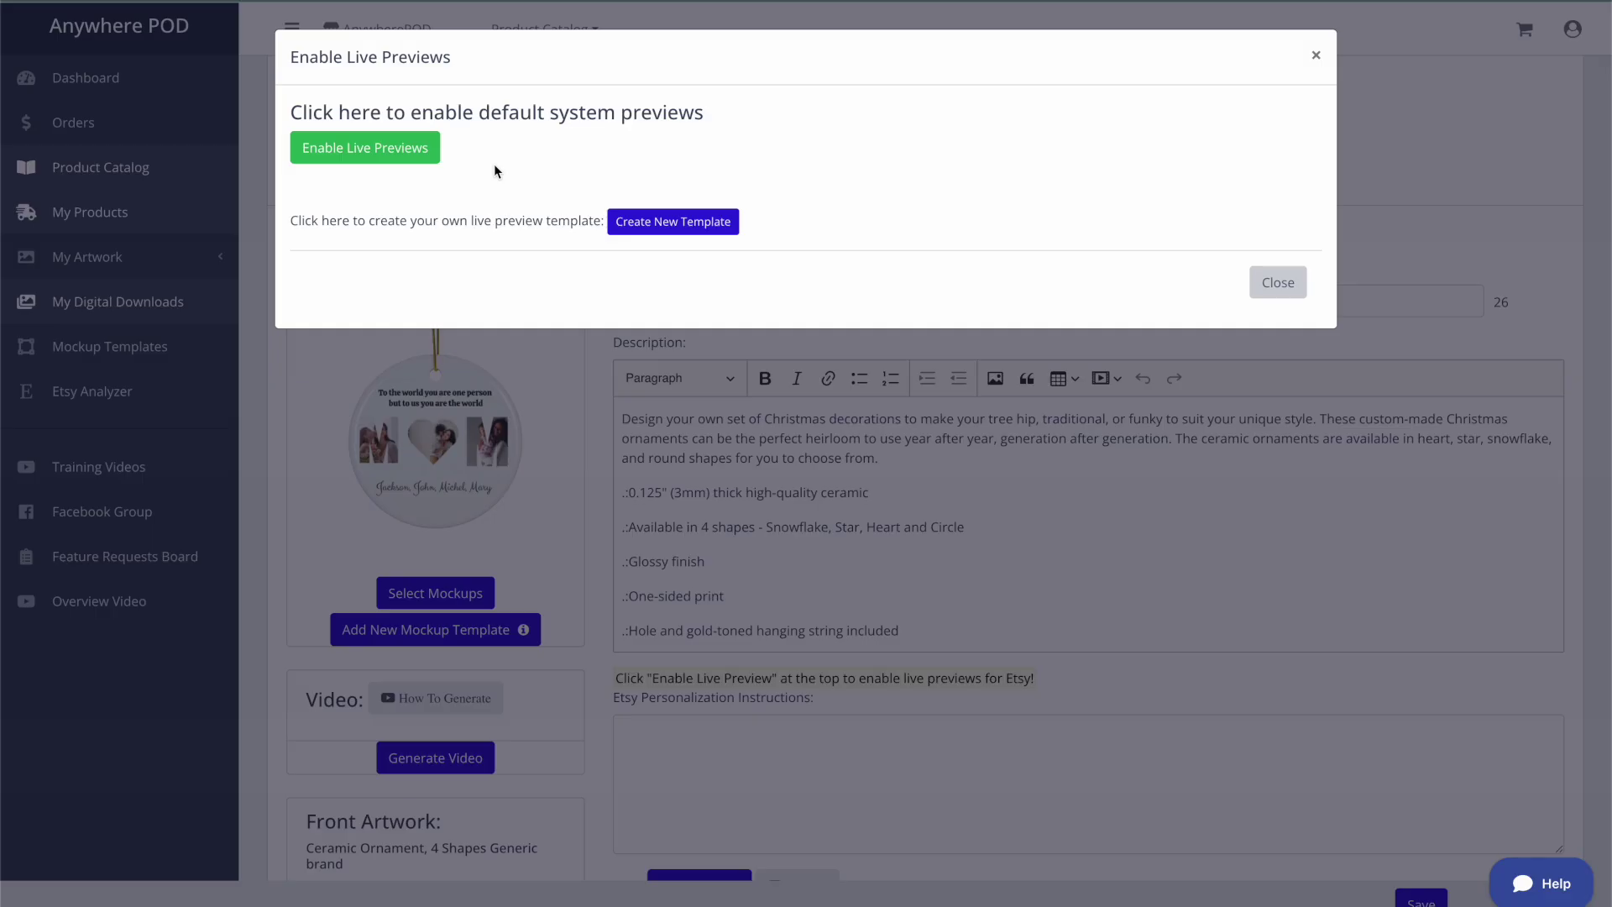
left_click(397, 151)
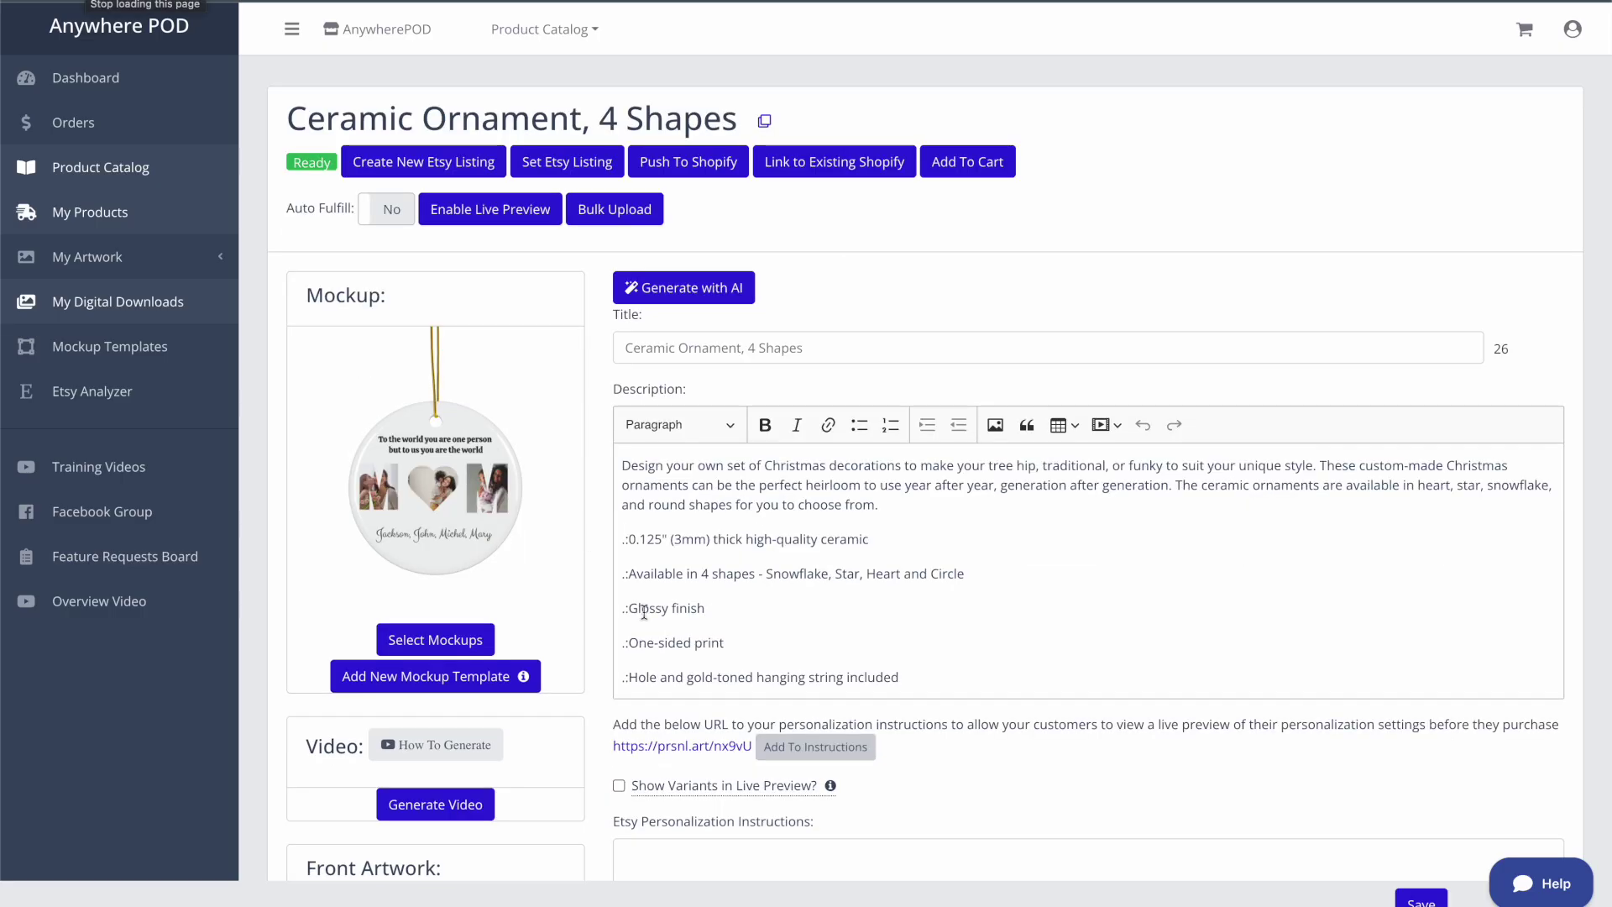
scroll(672, 750, "down", 2)
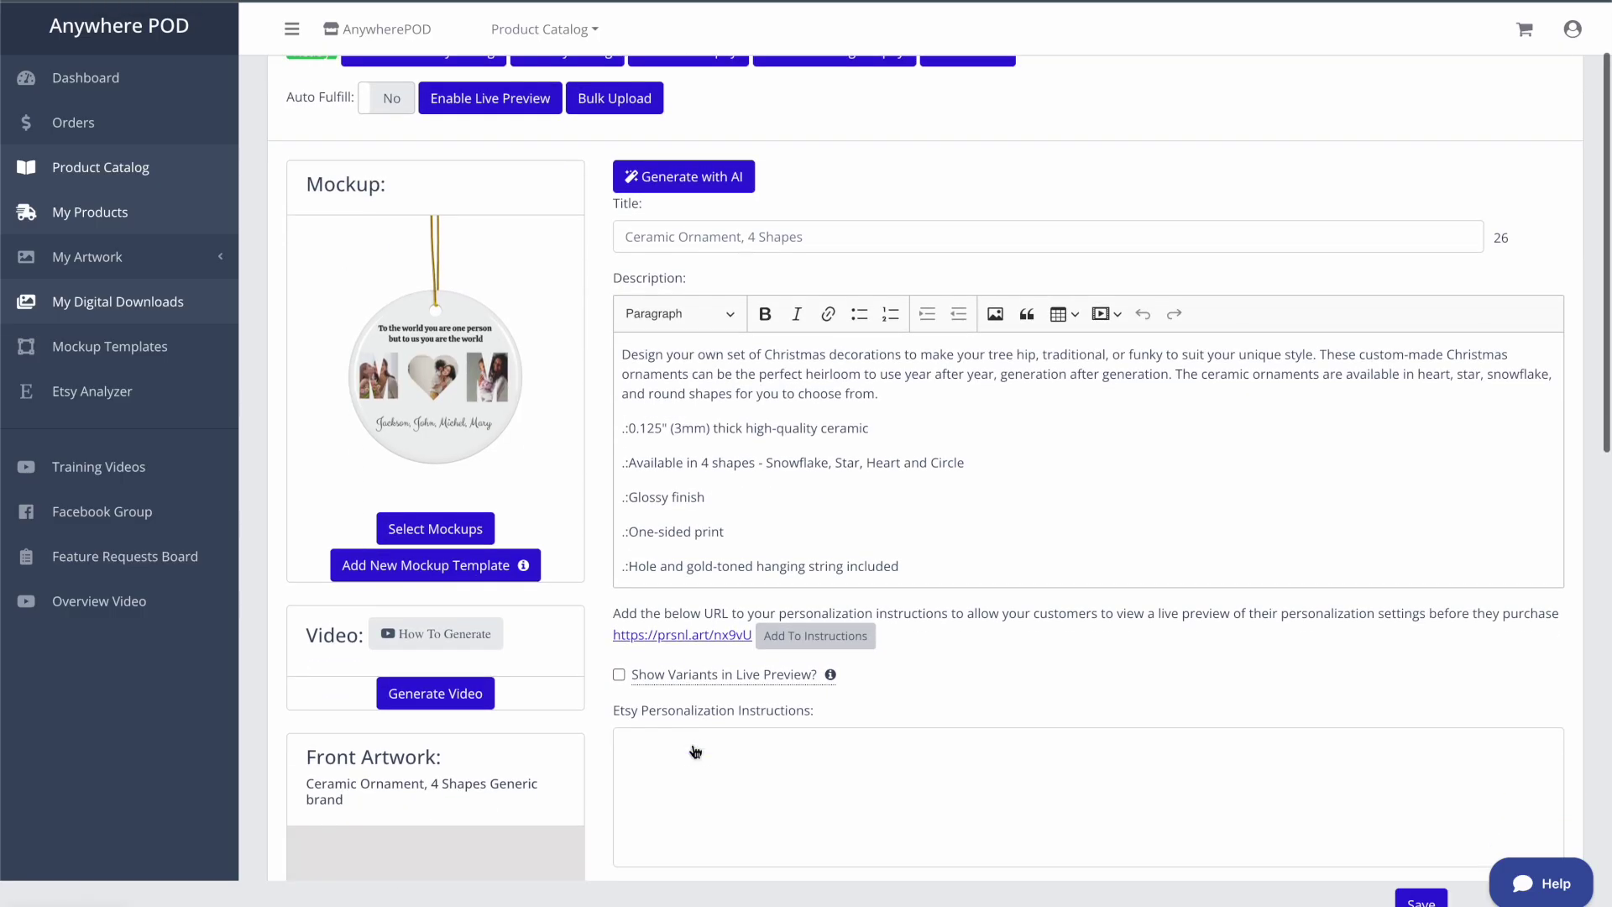
left_click(670, 636)
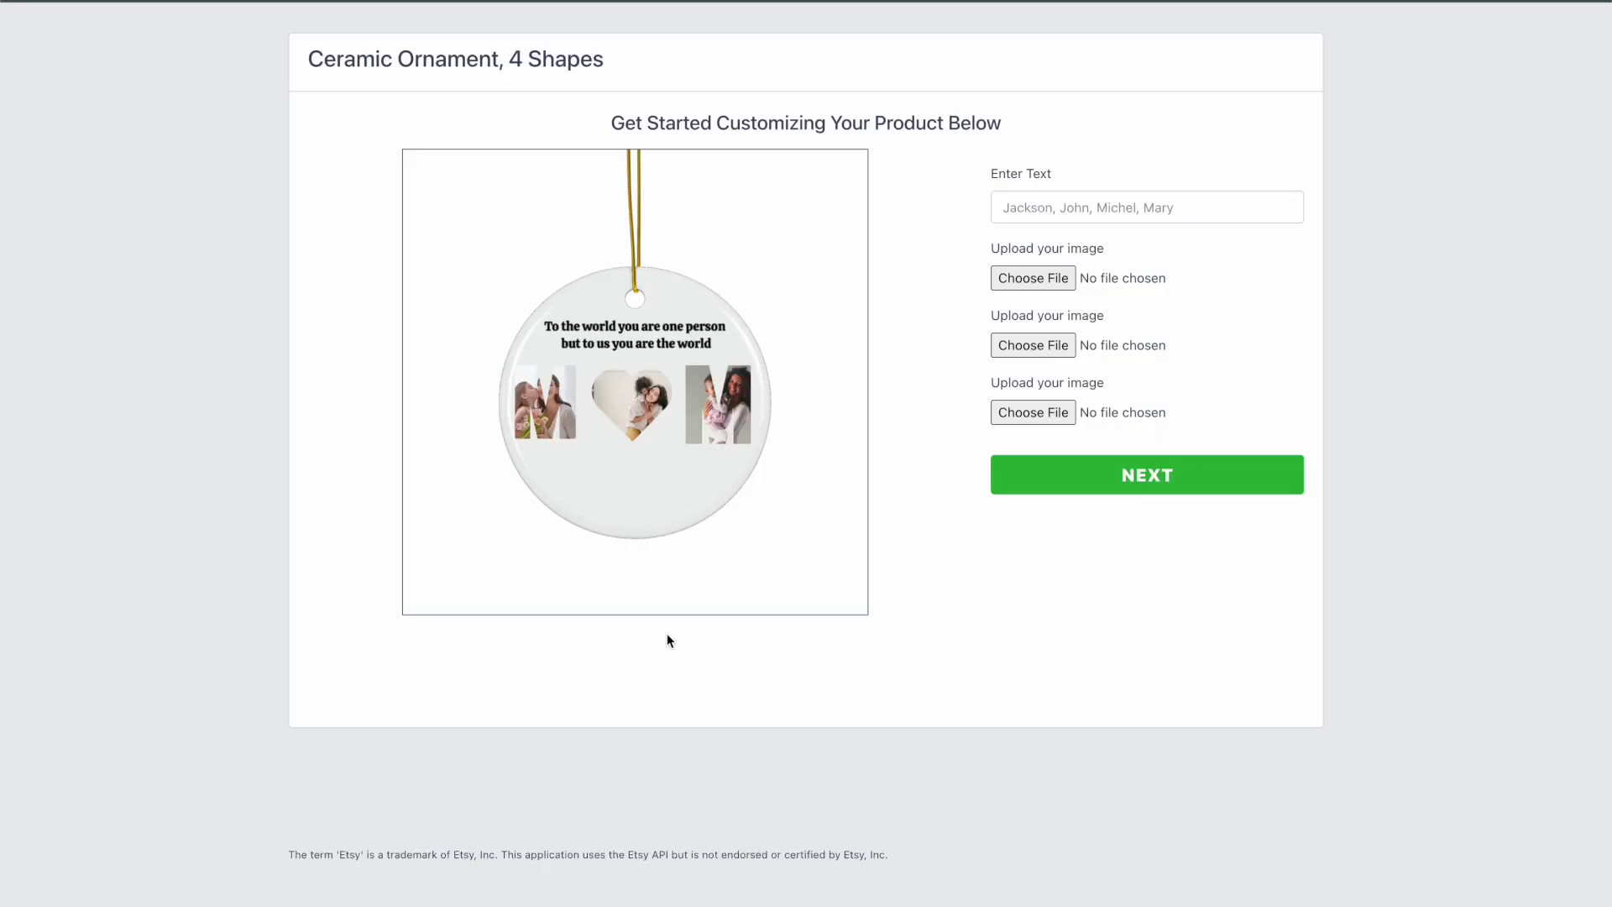
key("ctrl+w")
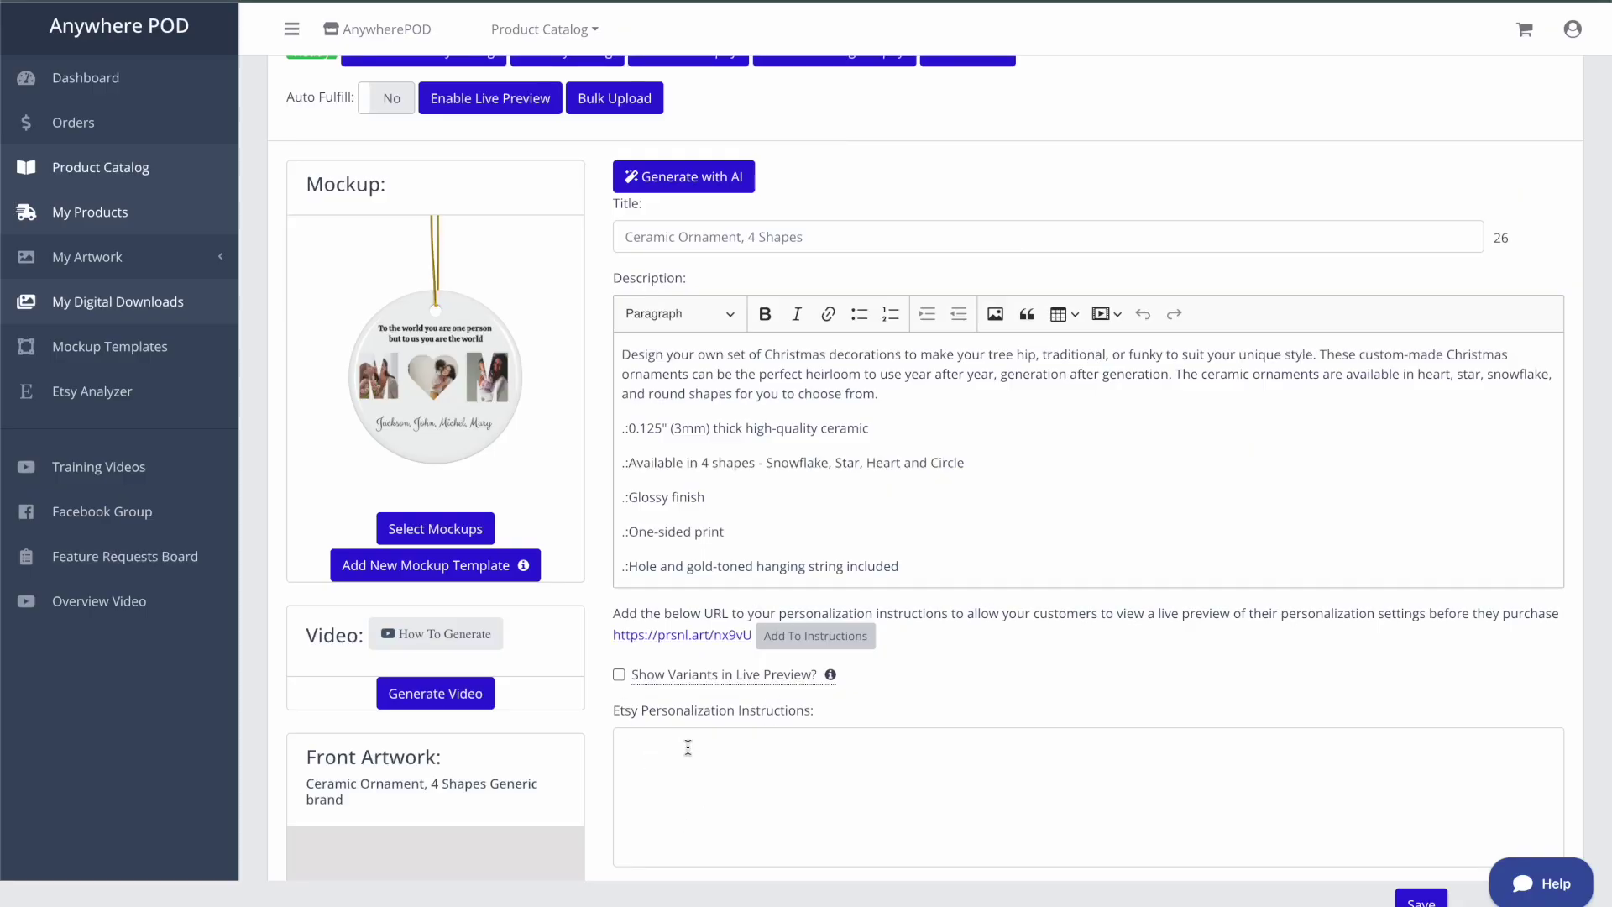
scroll(715, 760, "down", 1)
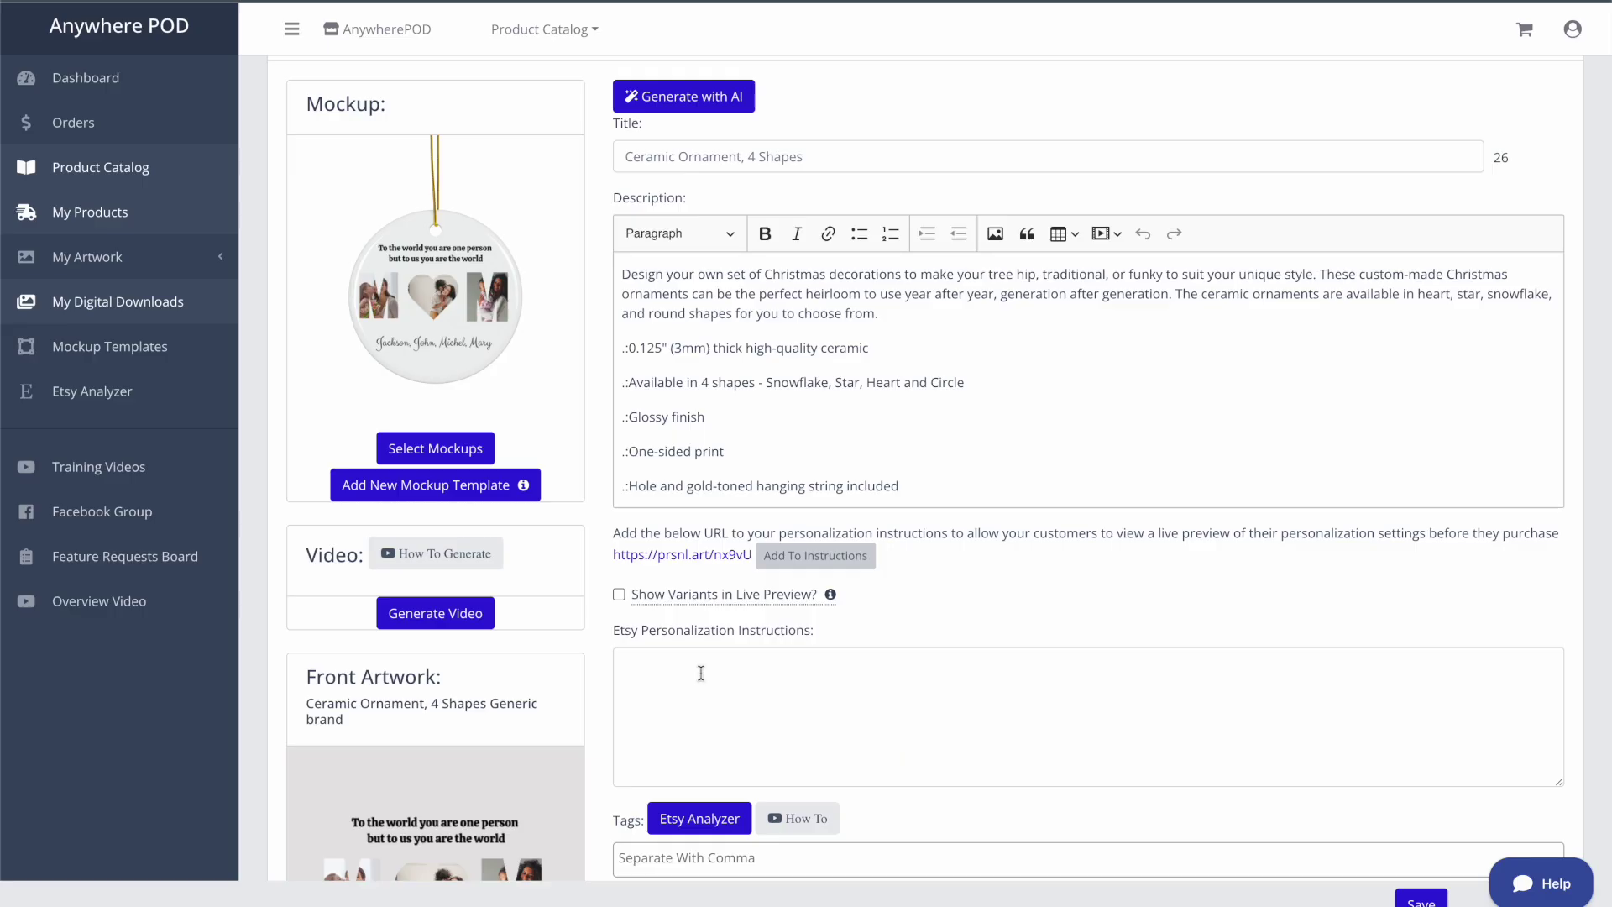
left_click(816, 559)
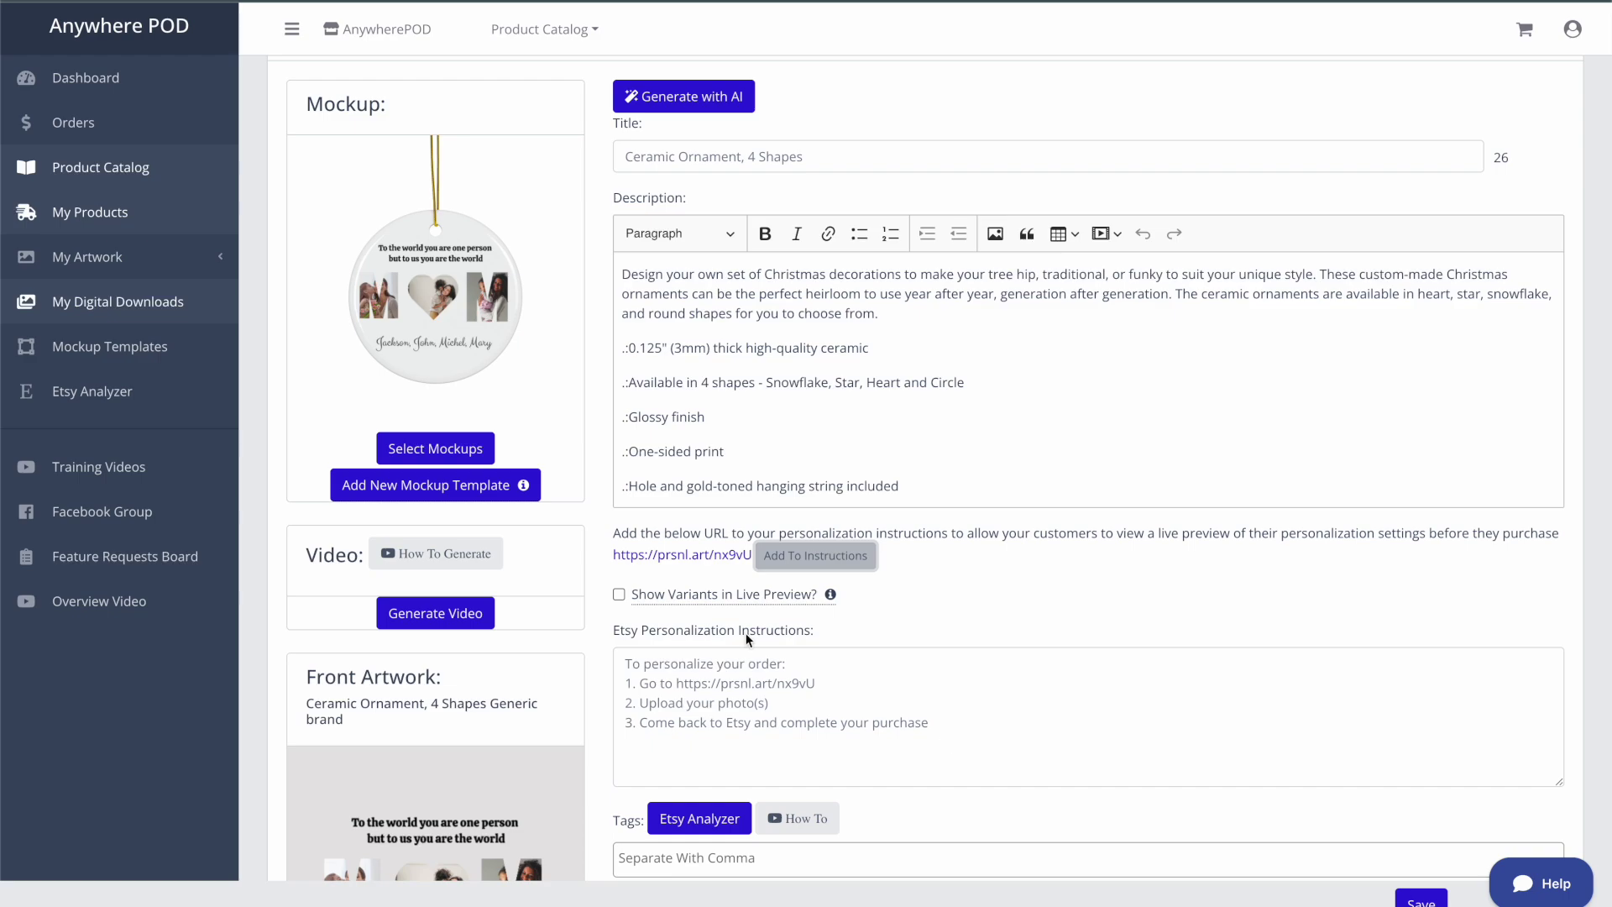
Save the product as 'TEST Ceramic Ornament, 4 Shapes' and publish it as a new Etsy listing
mouse_move(728, 596)
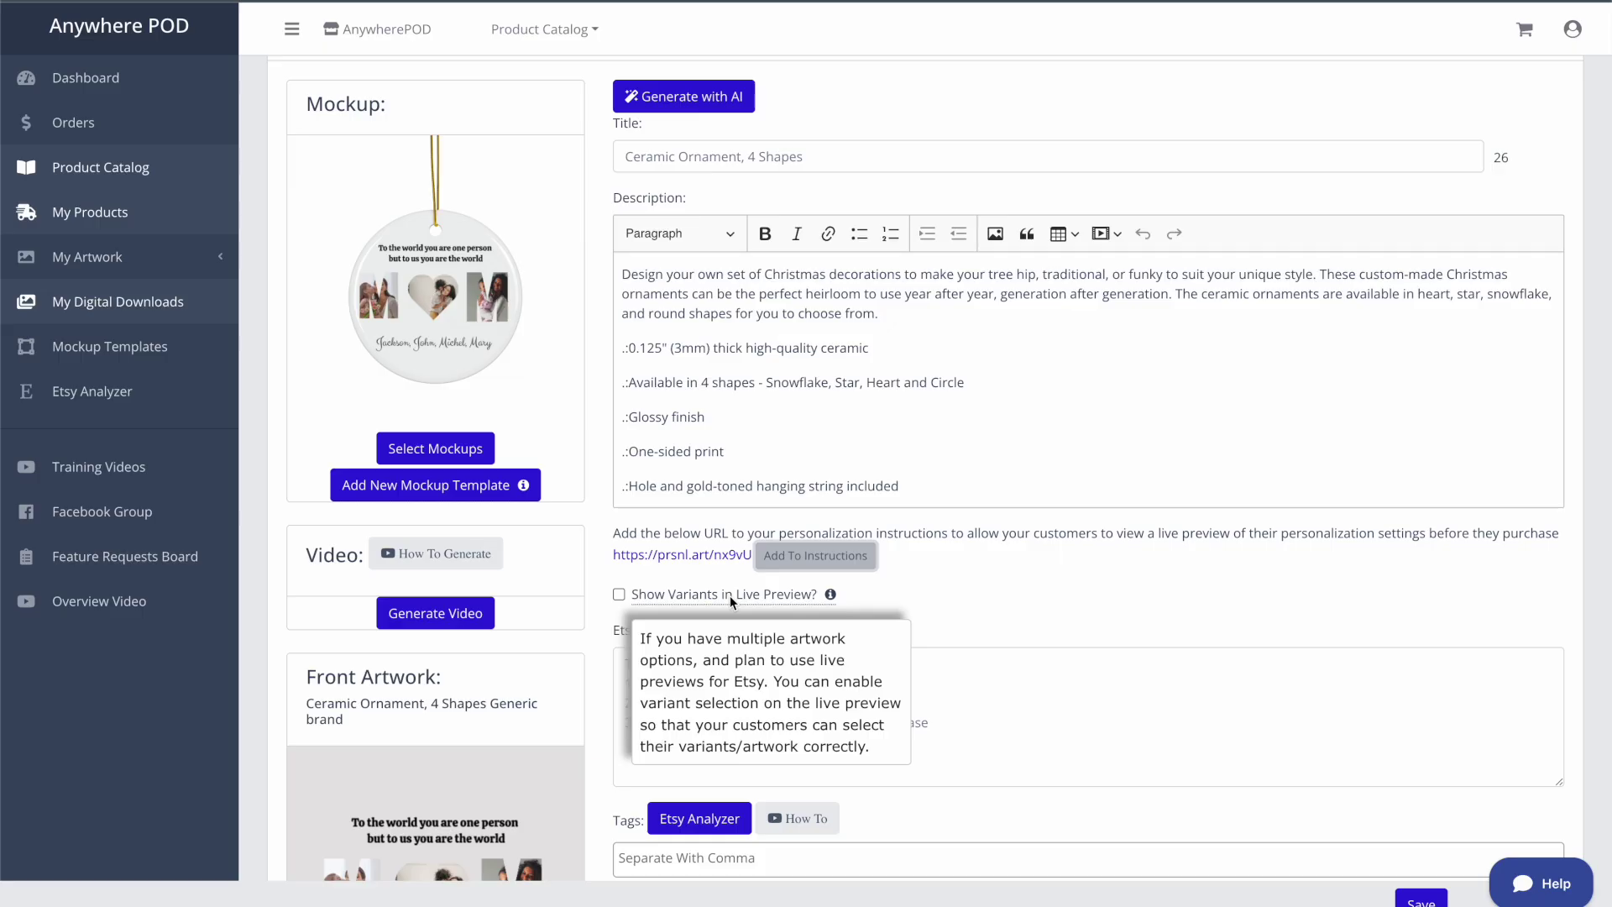
scroll(729, 597, "down", 1)
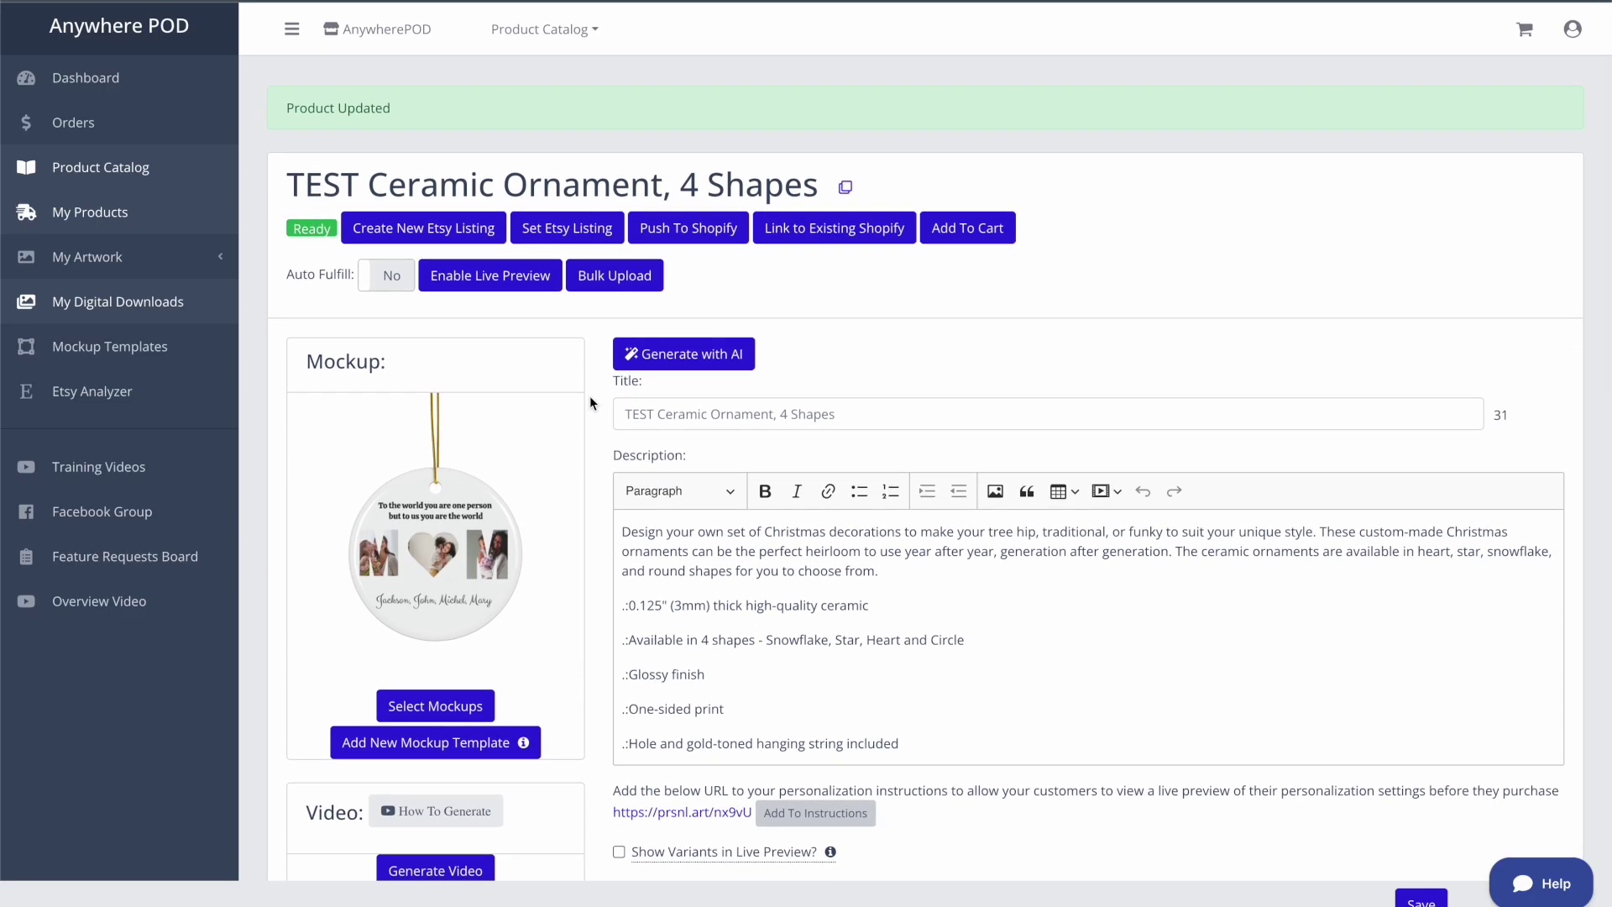
left_click(418, 229)
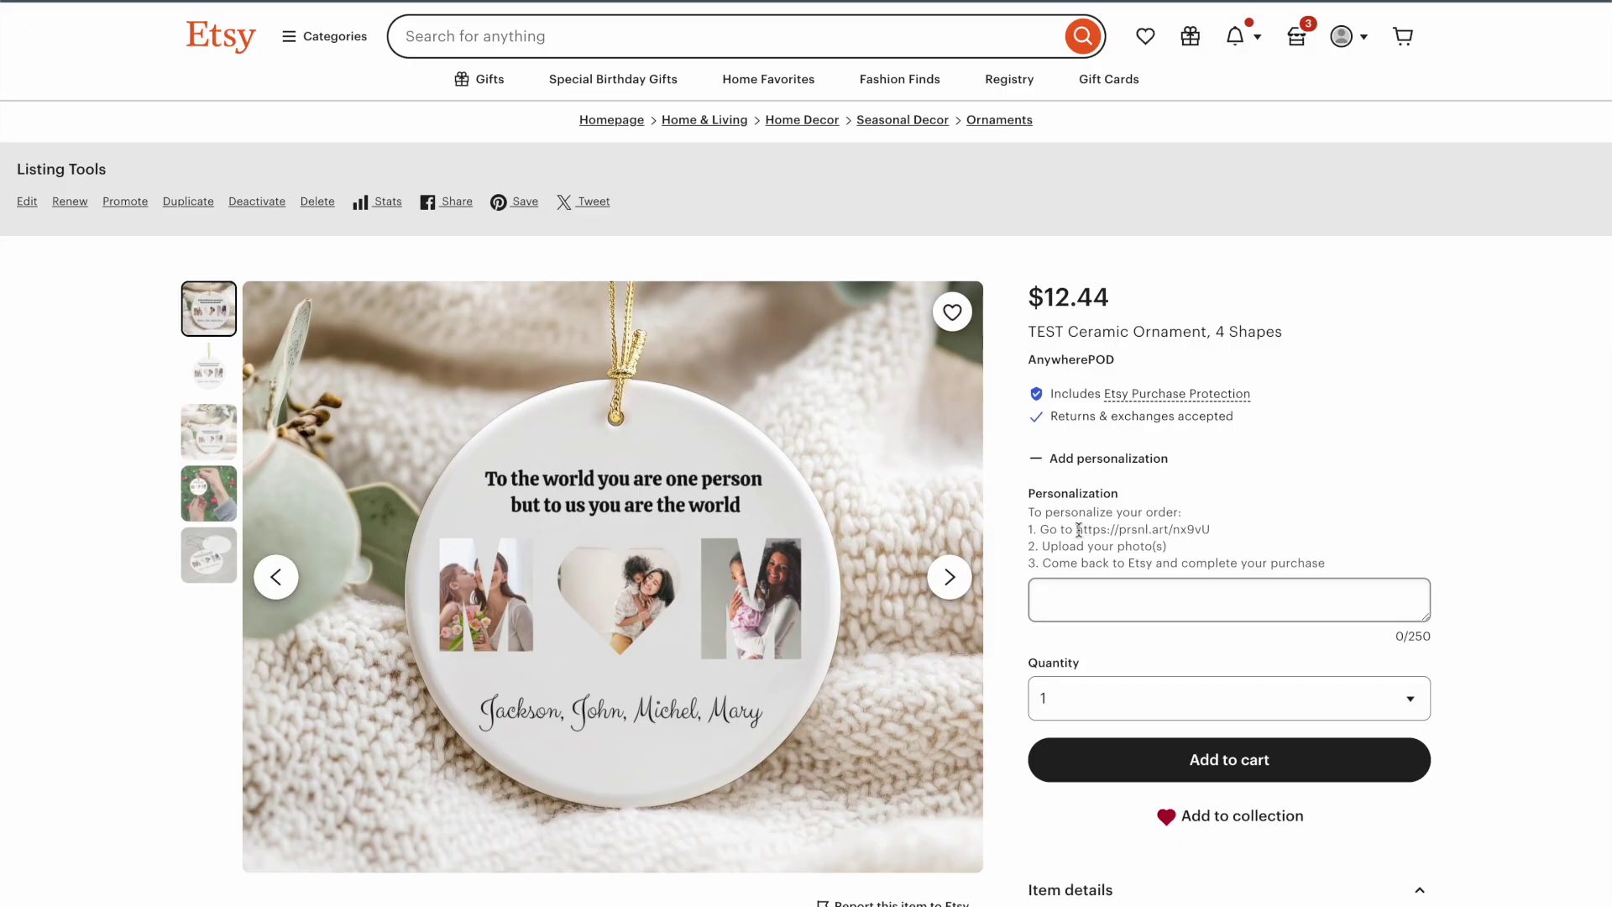
Copy the listing's prsnl.art personalization link and load it in the browser
left_click_drag(1079, 530, 1207, 527)
key("ctrl+c")
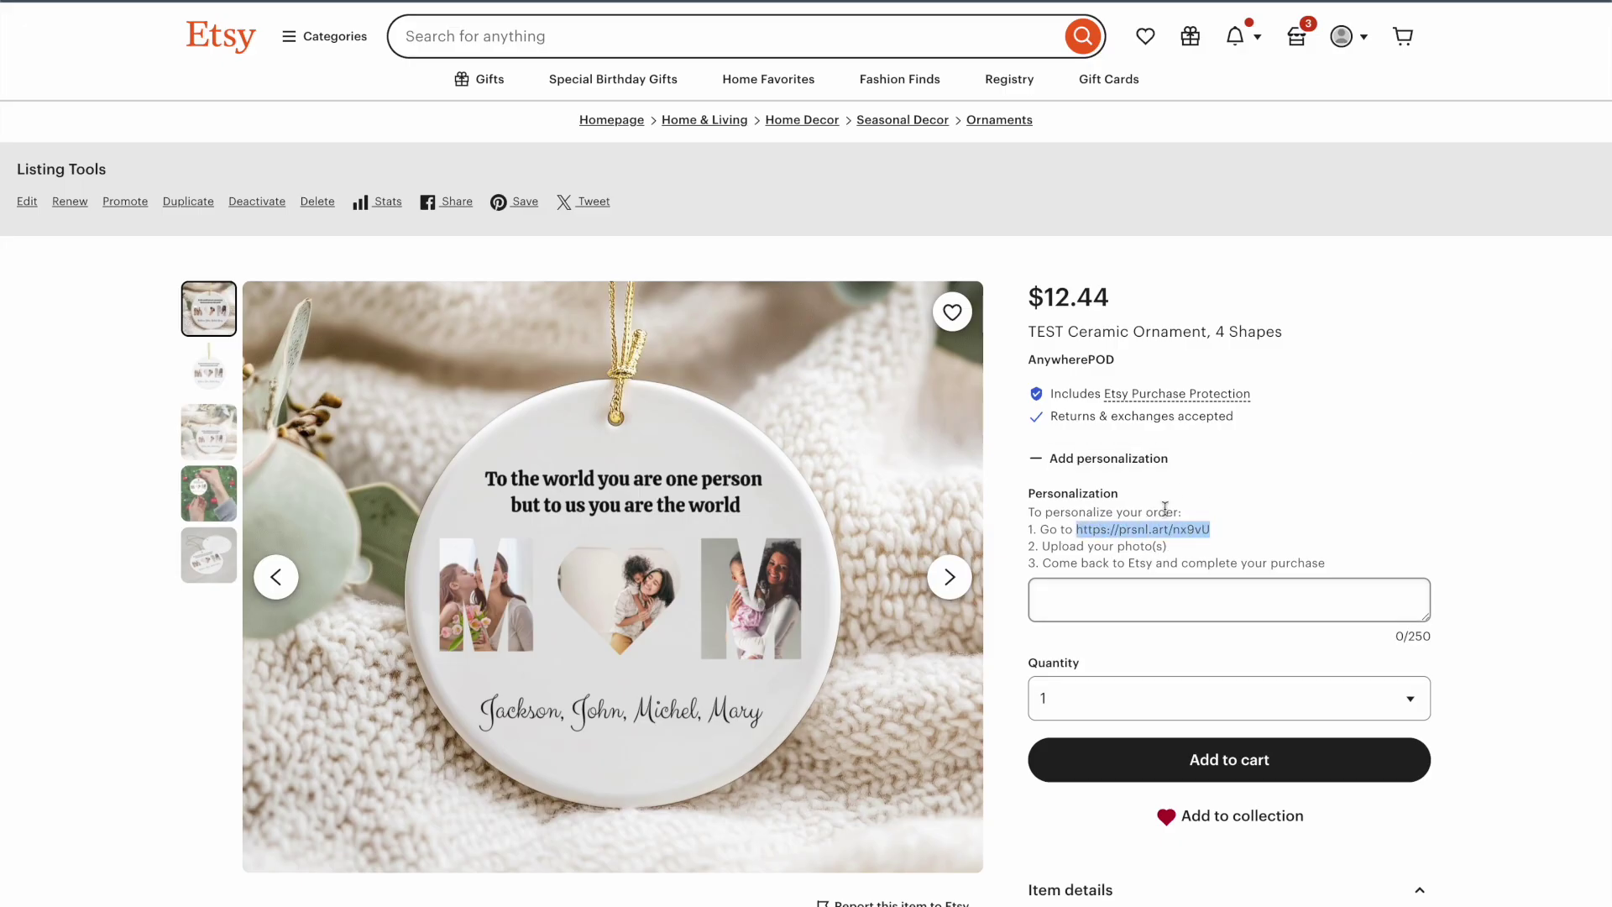
key("ctrl+l")
key("ctrl+v")
key("Return")
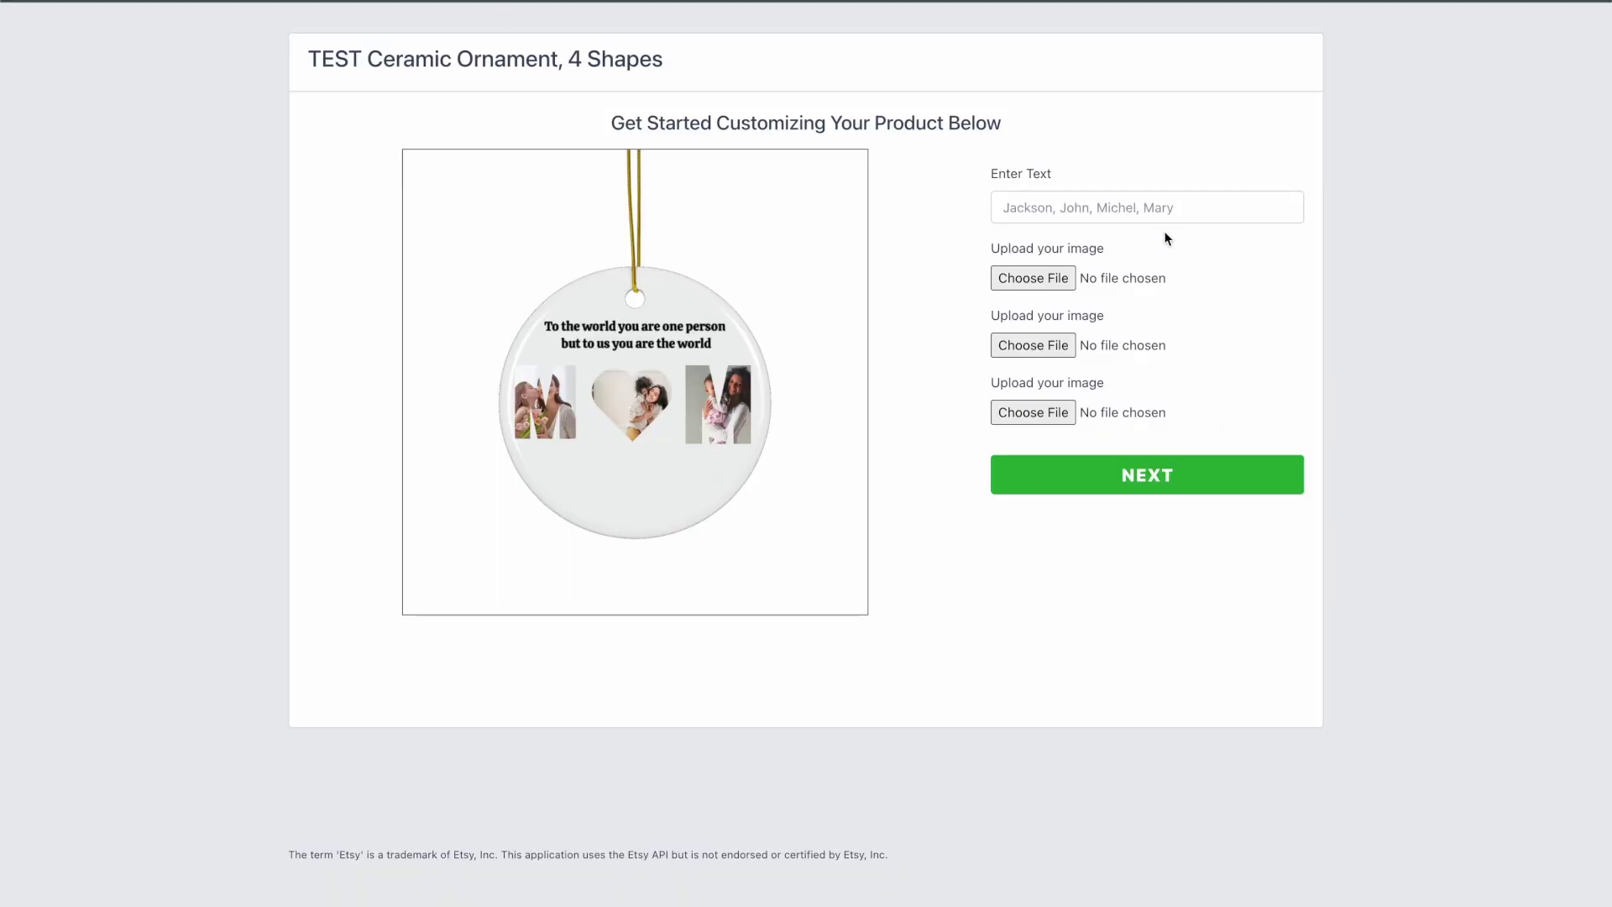
Add the names, upload and crop Kids.jpg and mom5.jpg, then generate the personalization ID
left_click(1165, 207)
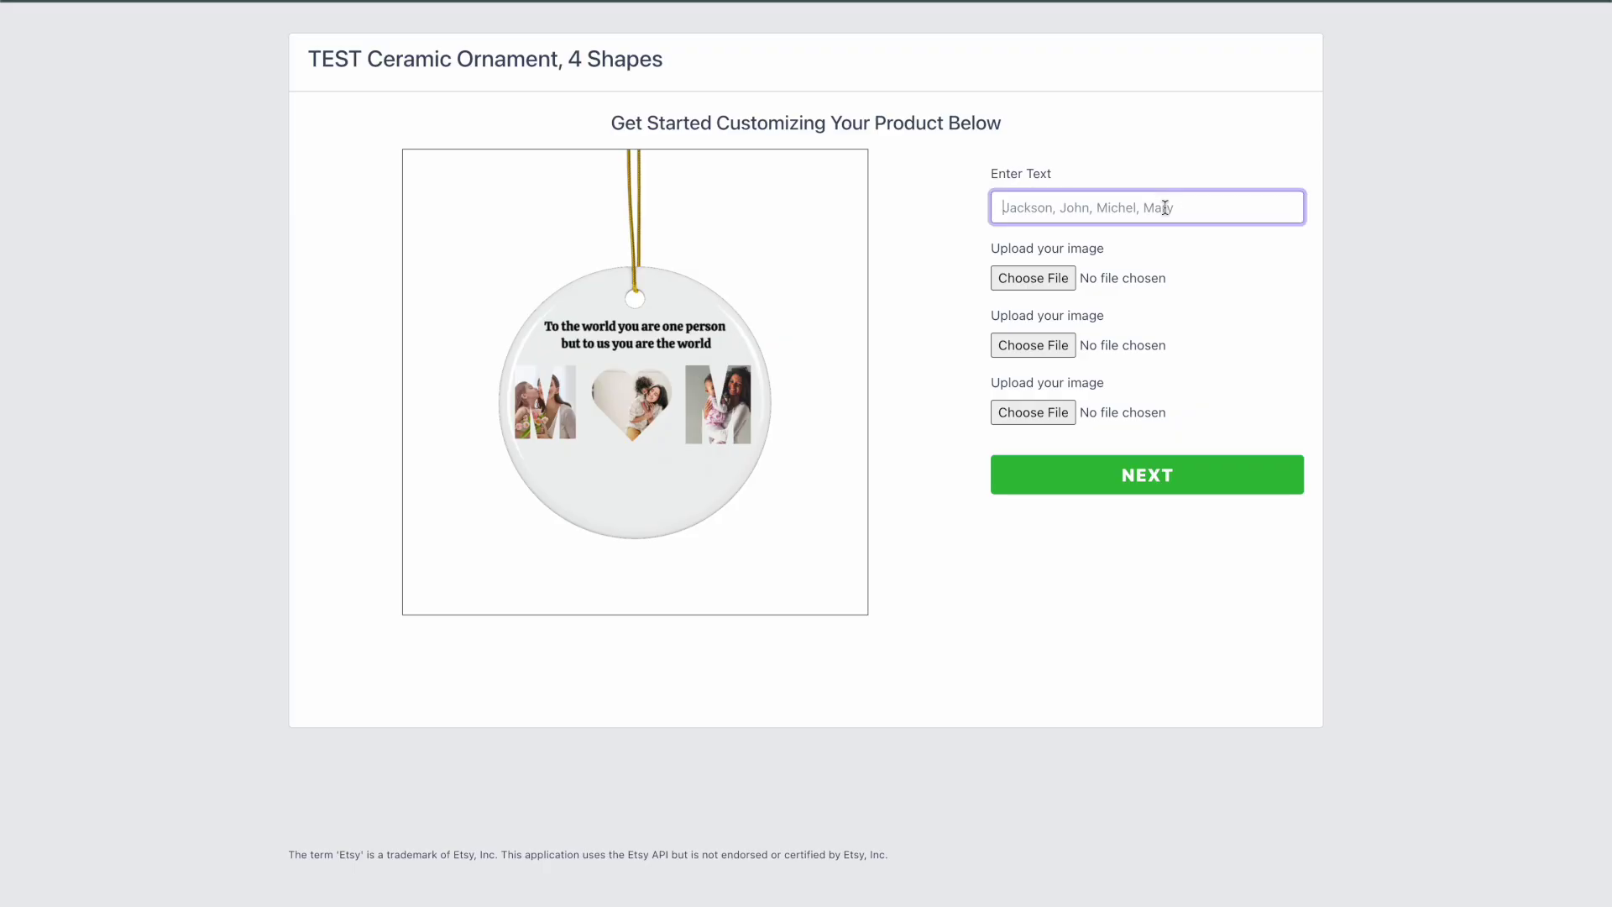
type("Mike, John")
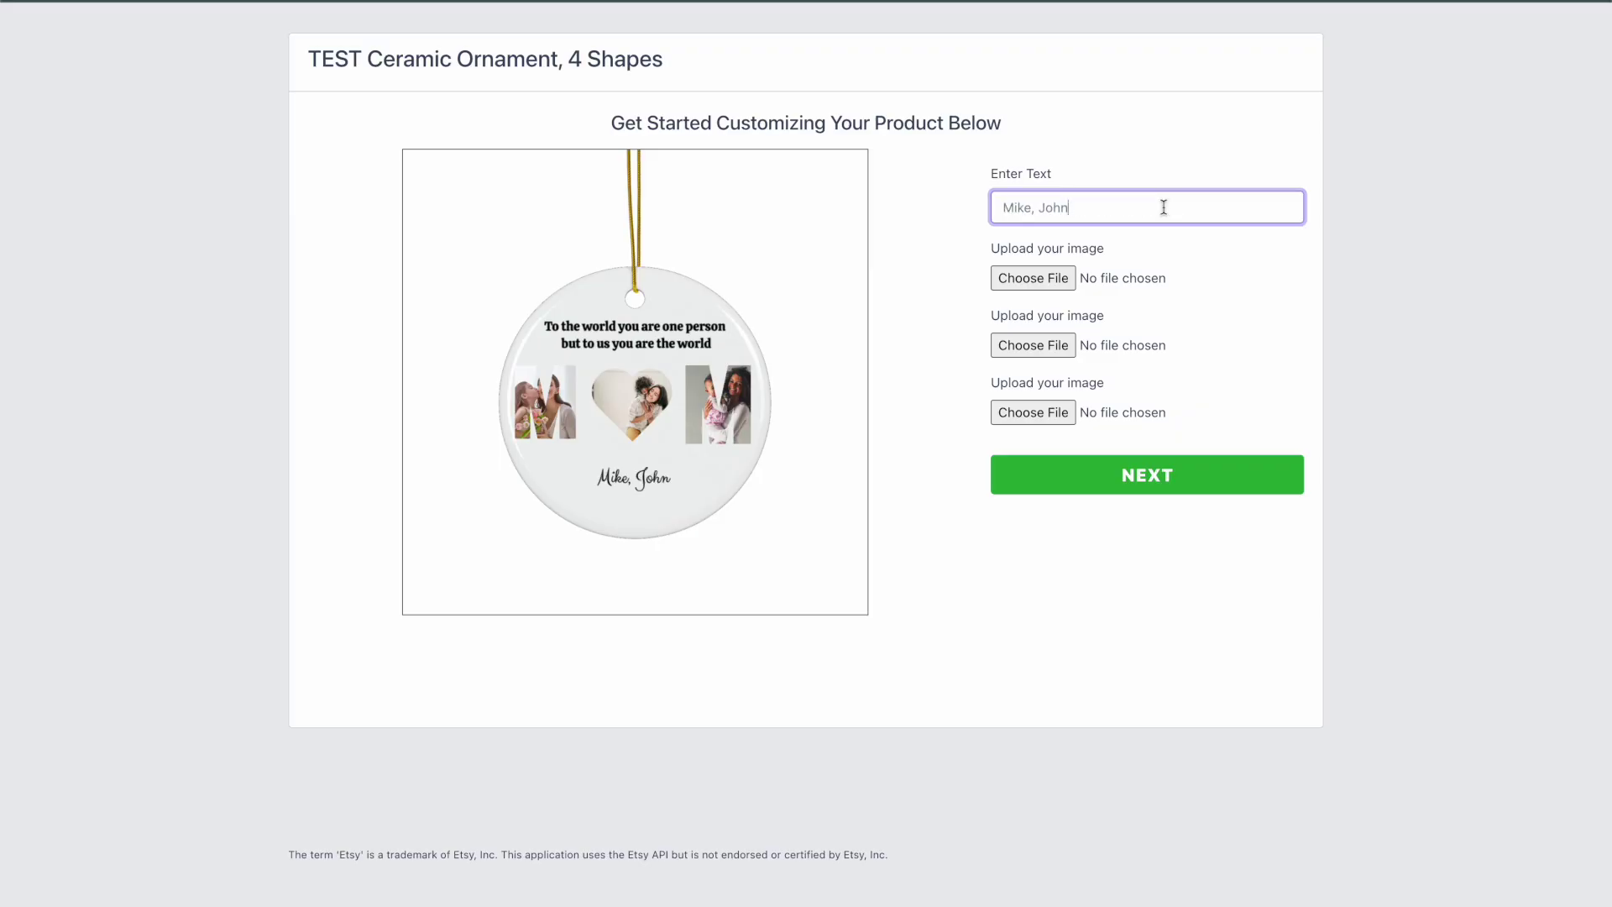
left_click(1056, 277)
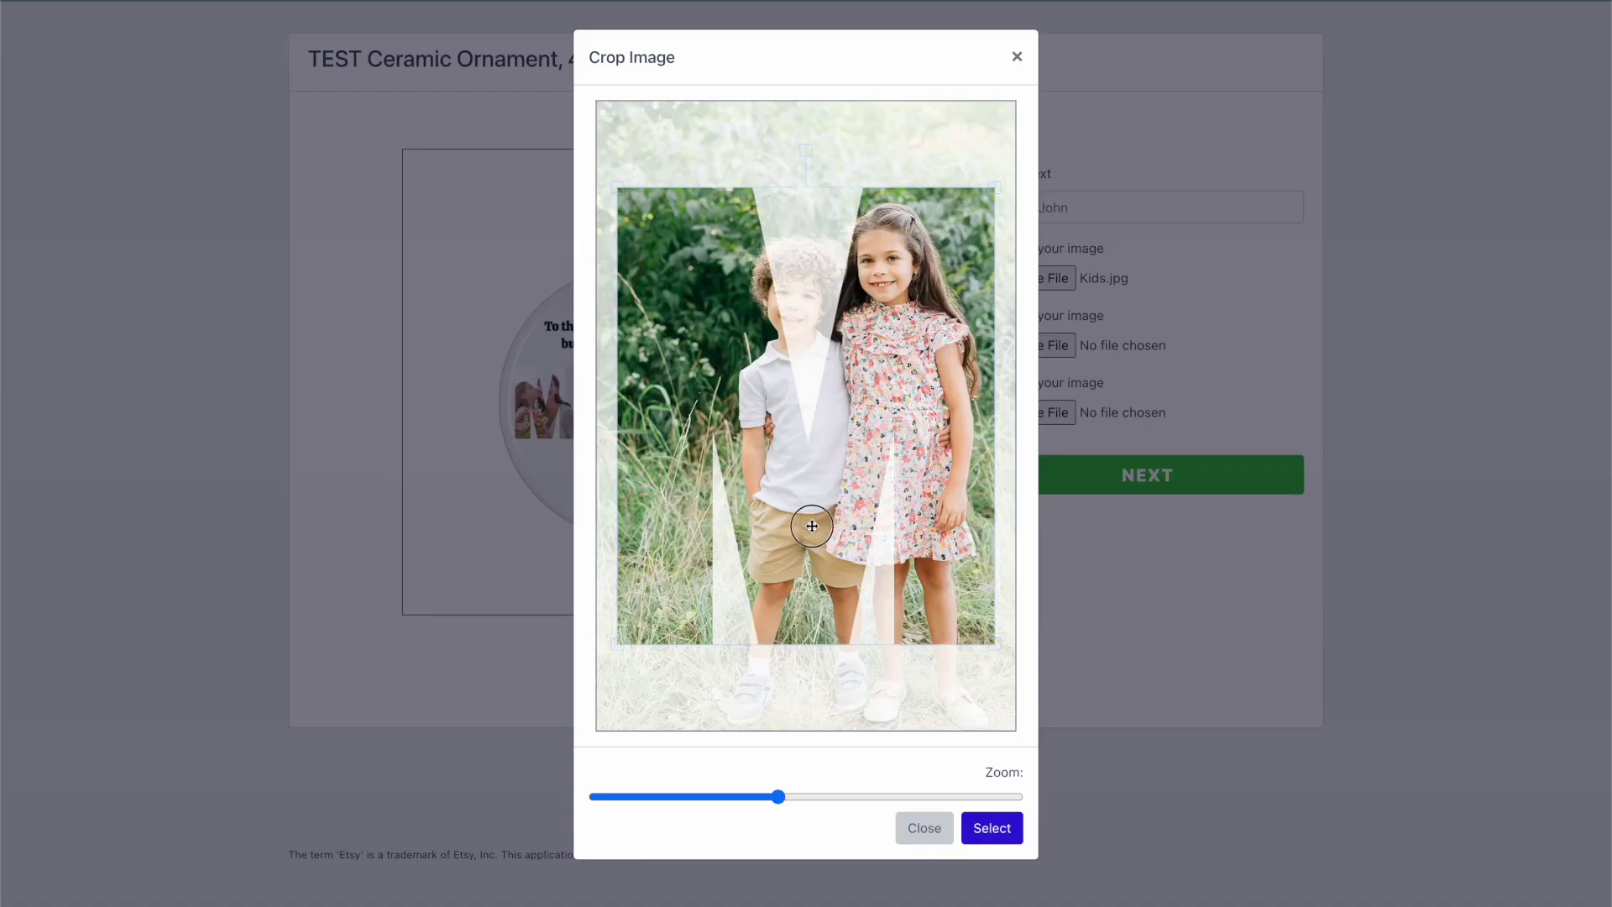
left_click_drag(812, 525, 886, 385)
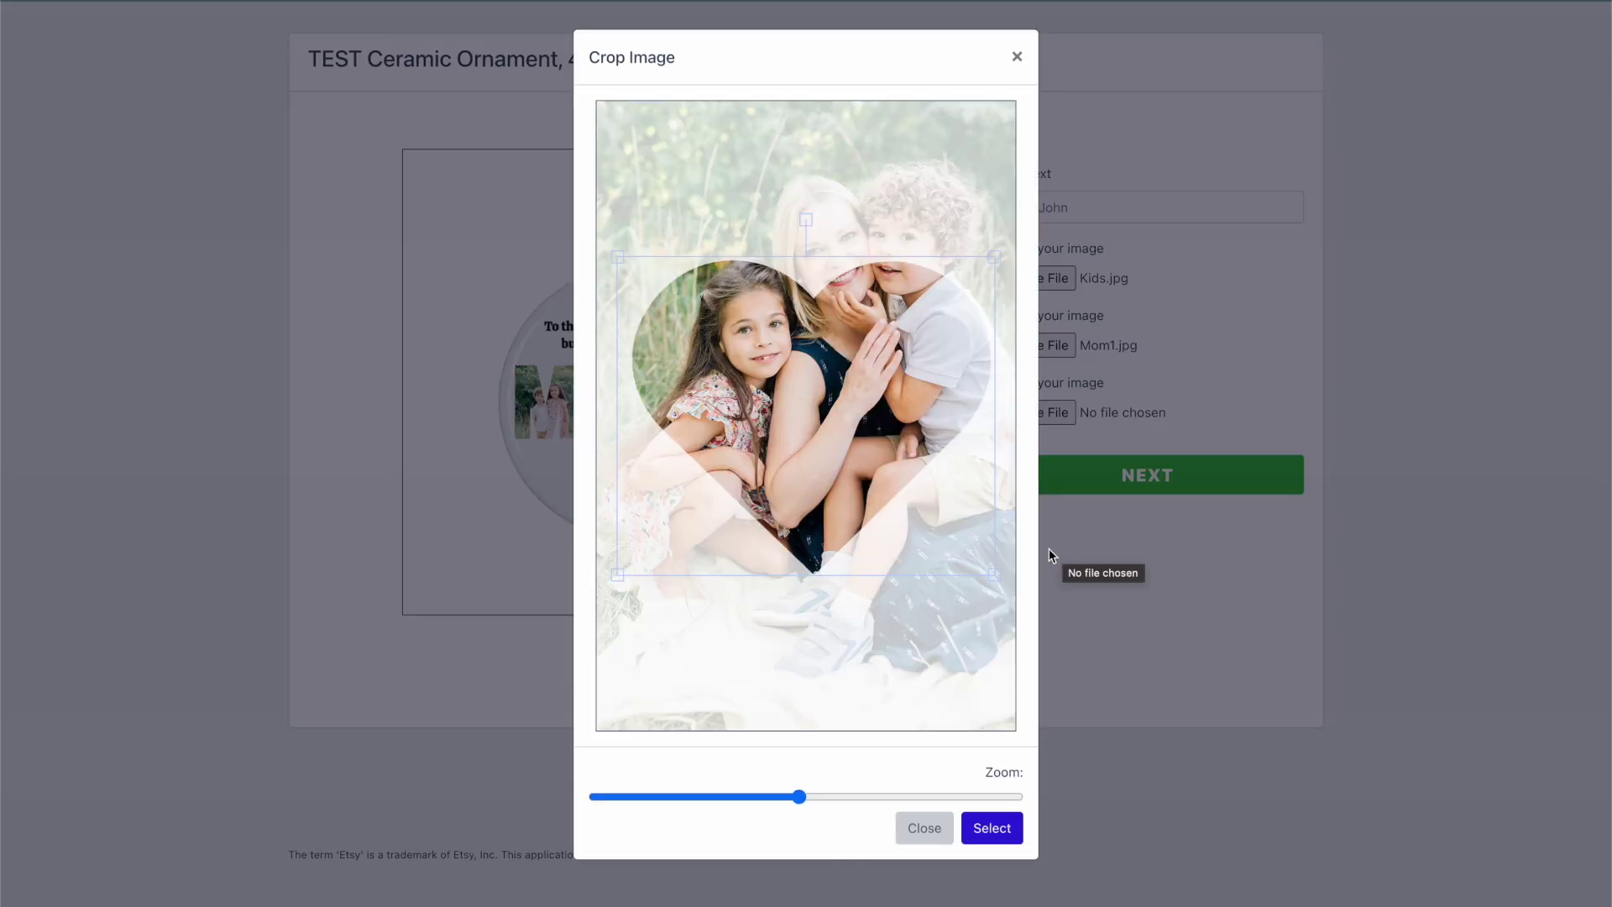
left_click(992, 828)
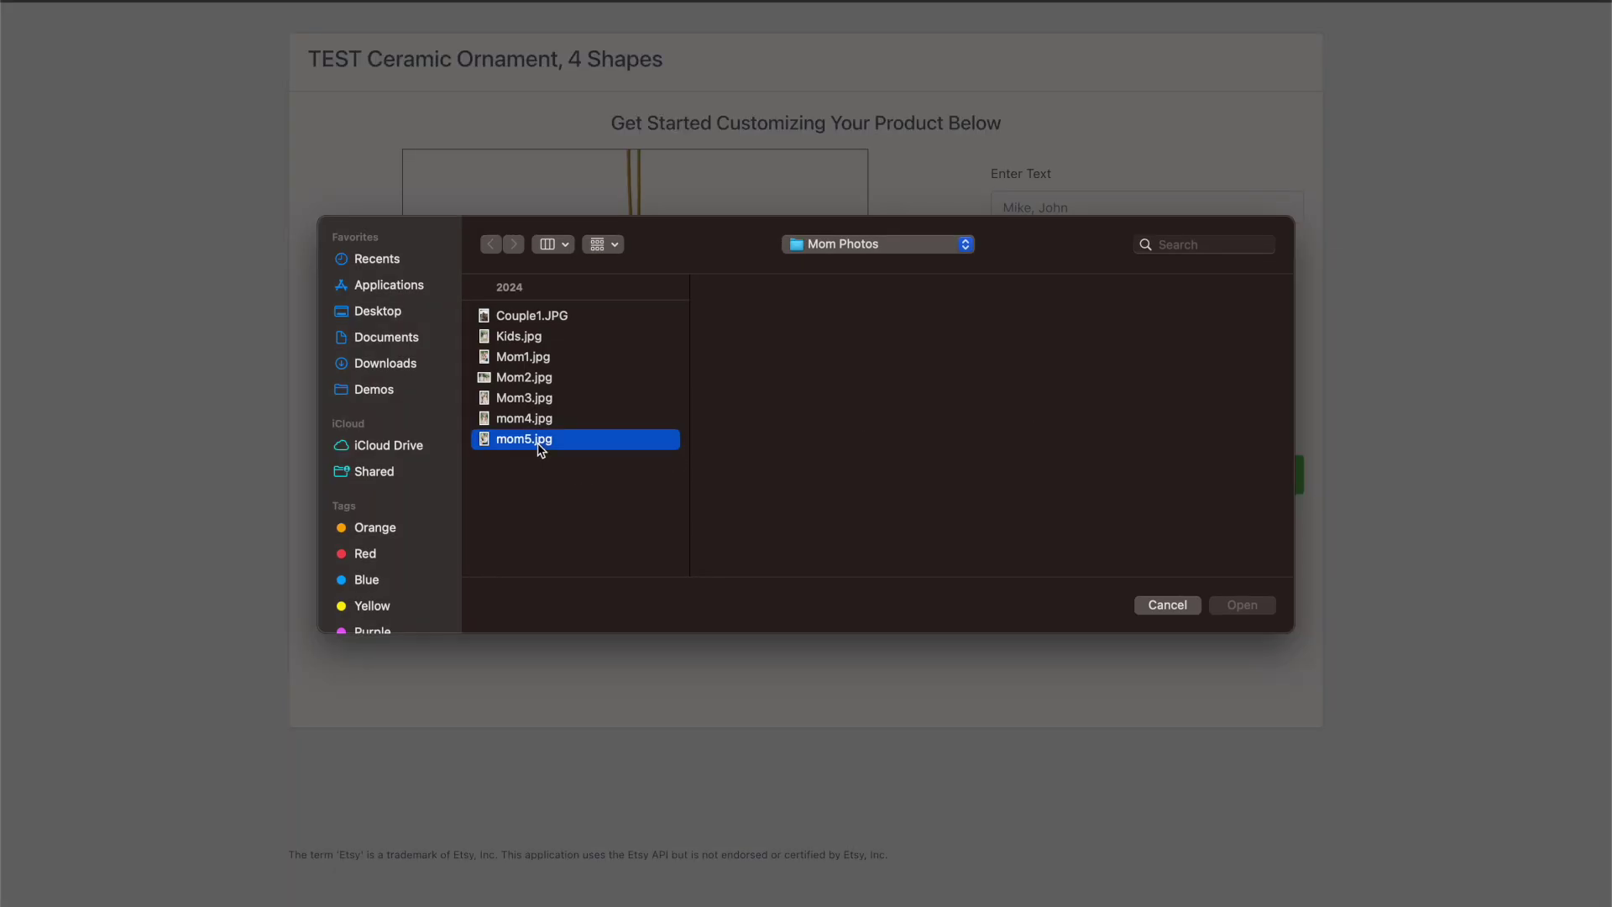
left_click(1242, 605)
left_click(990, 824)
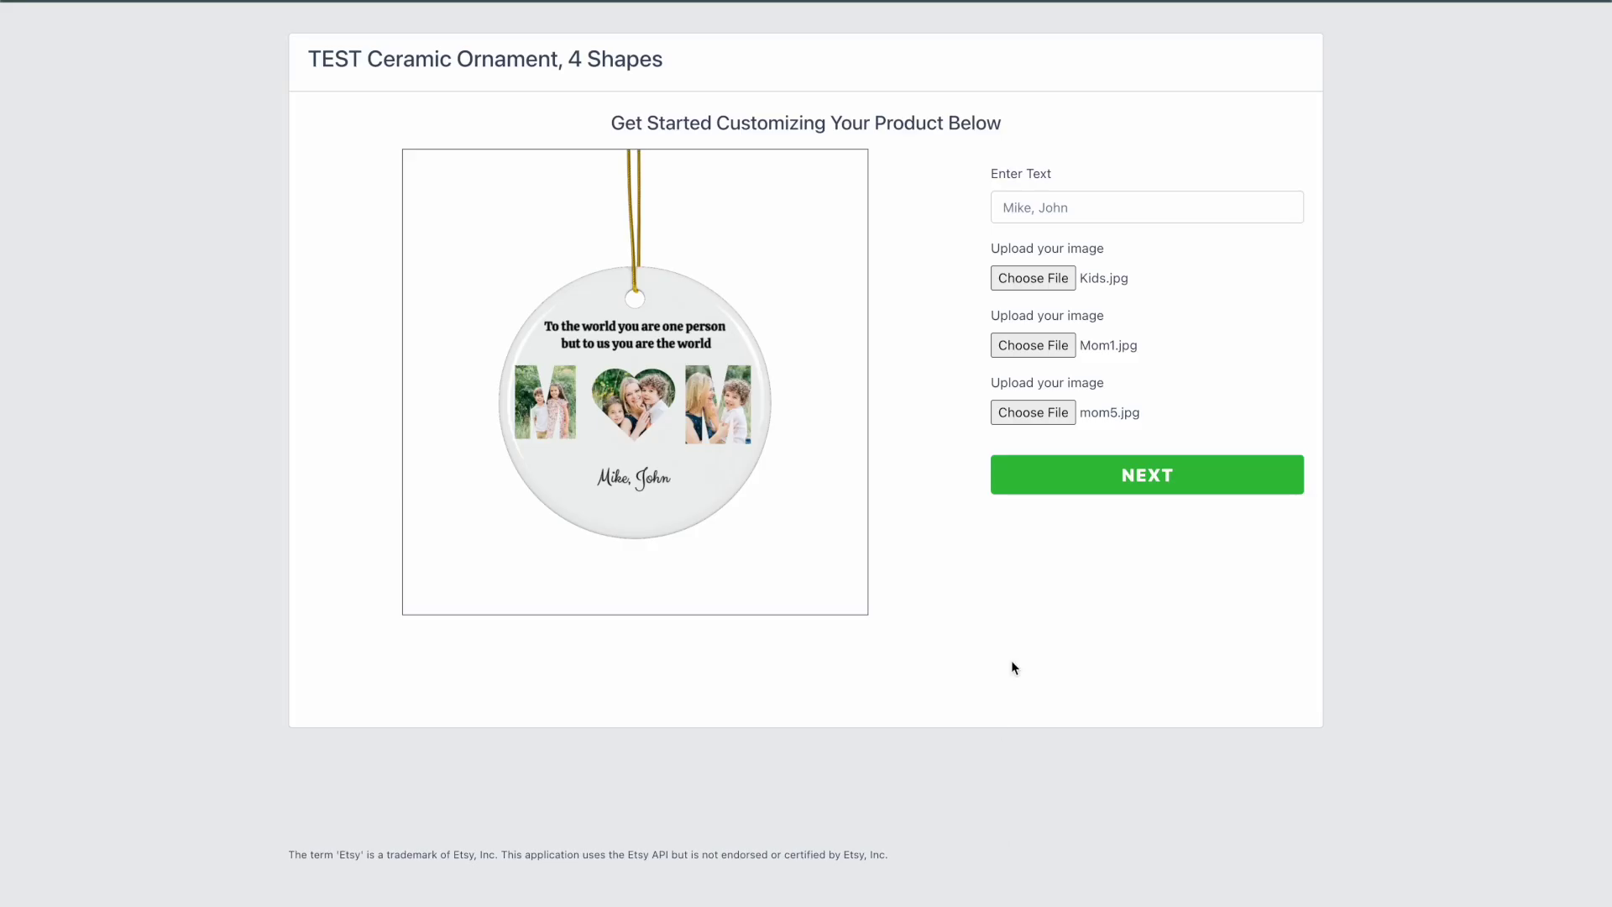
left_click(1044, 478)
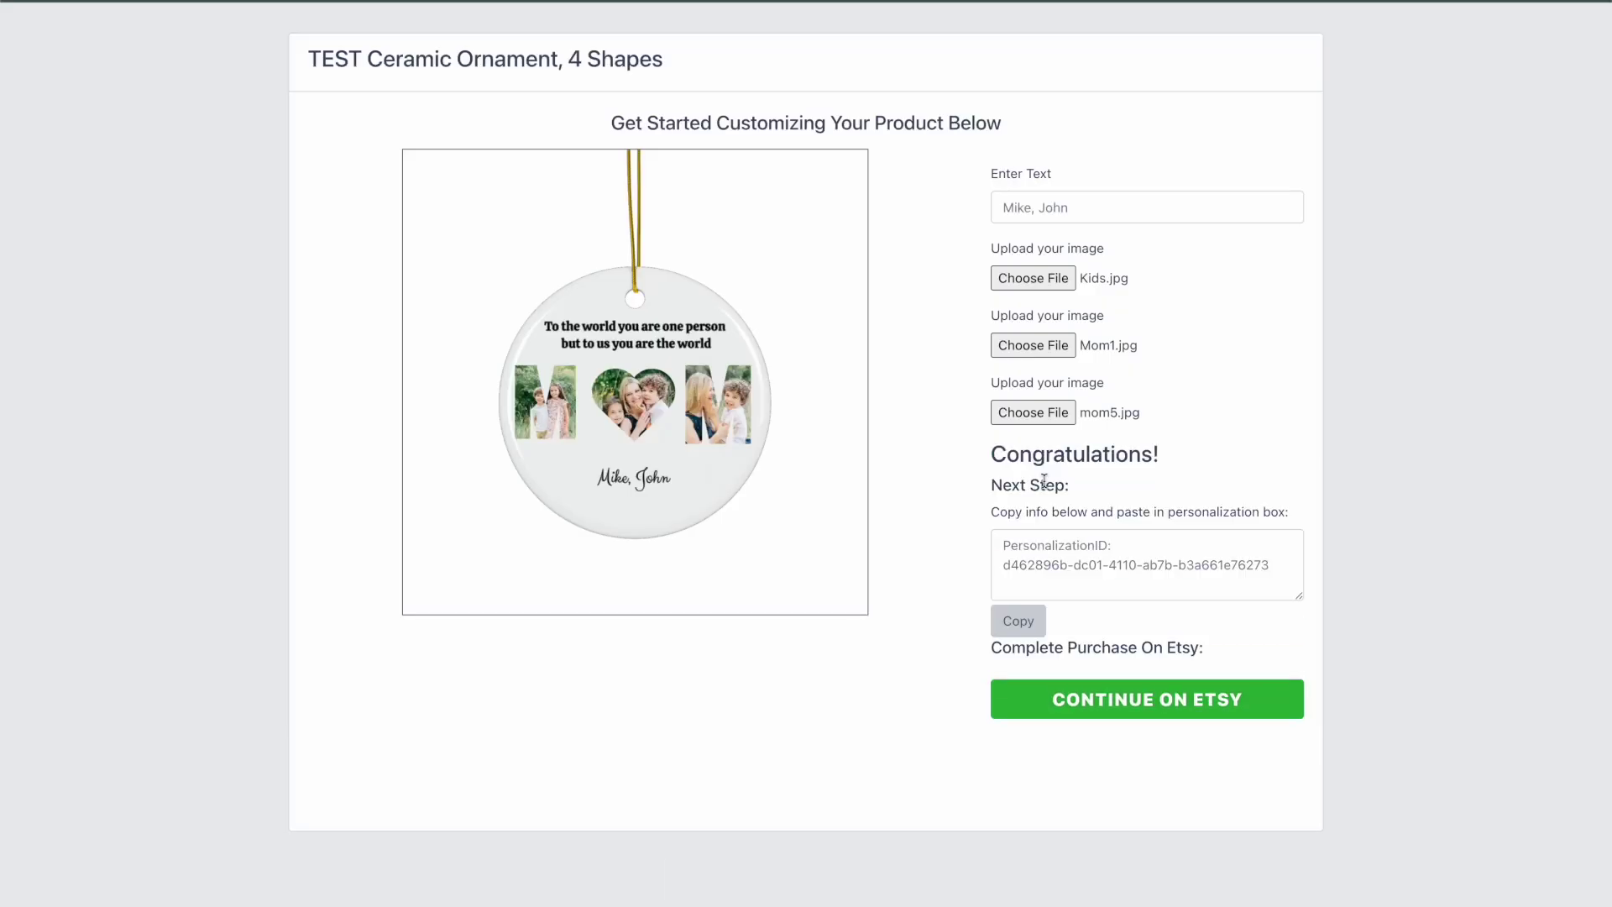
left_click(1132, 705)
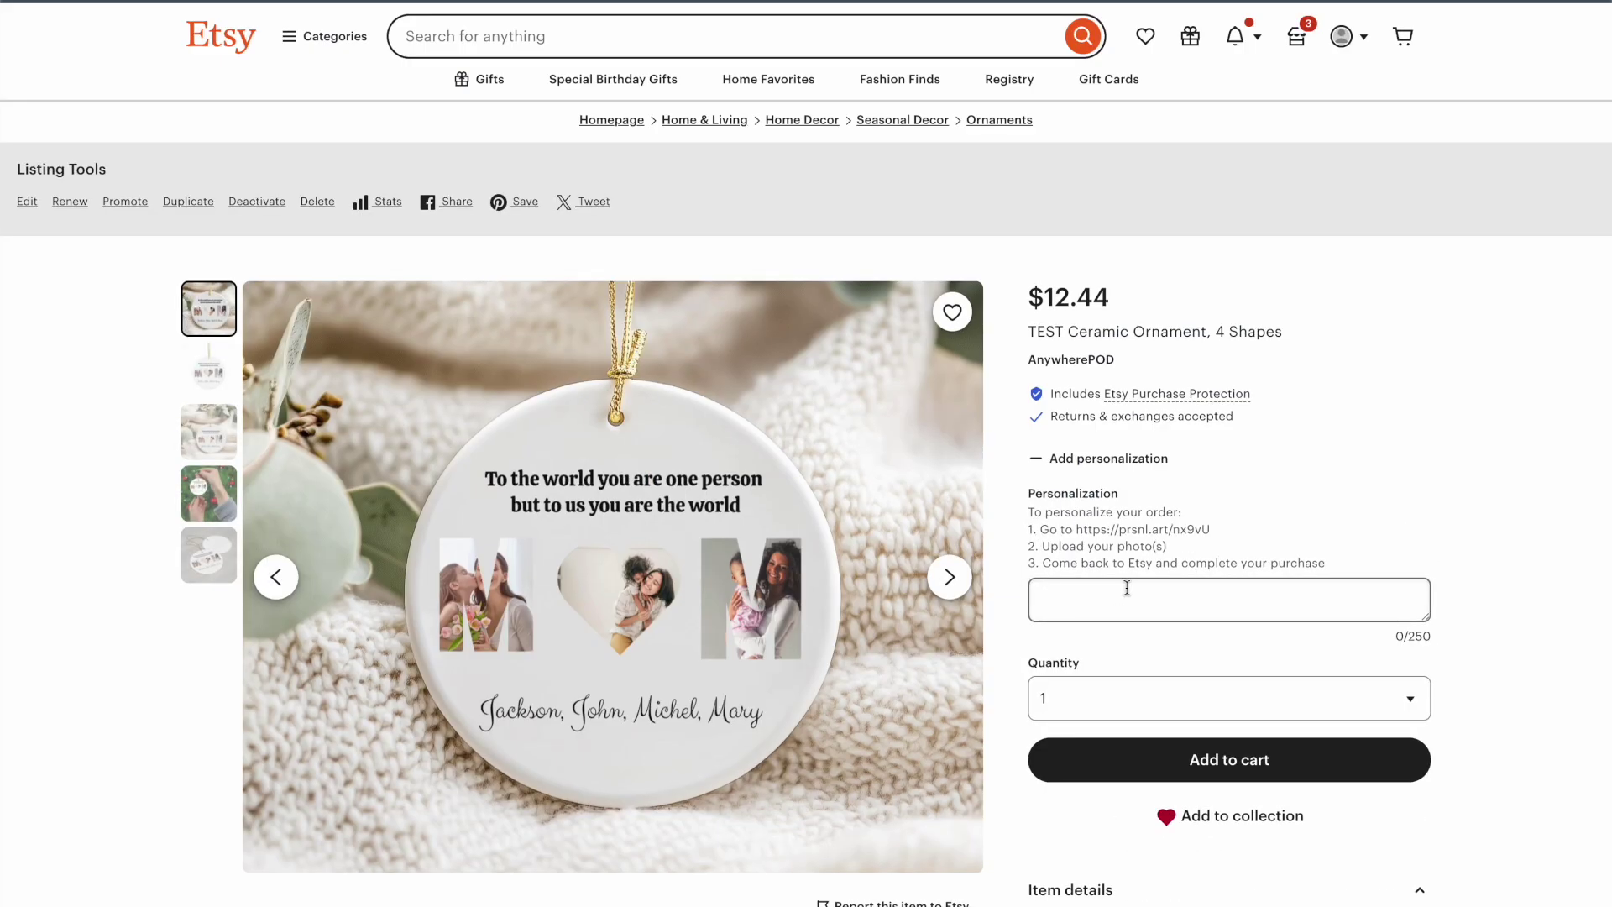
Paste the personalization ID into the Etsy listing's Personalization box
left_click(1126, 588)
type("PersonalizationID: d462896b-dc01-4110-ab7b-b3a661e76273")
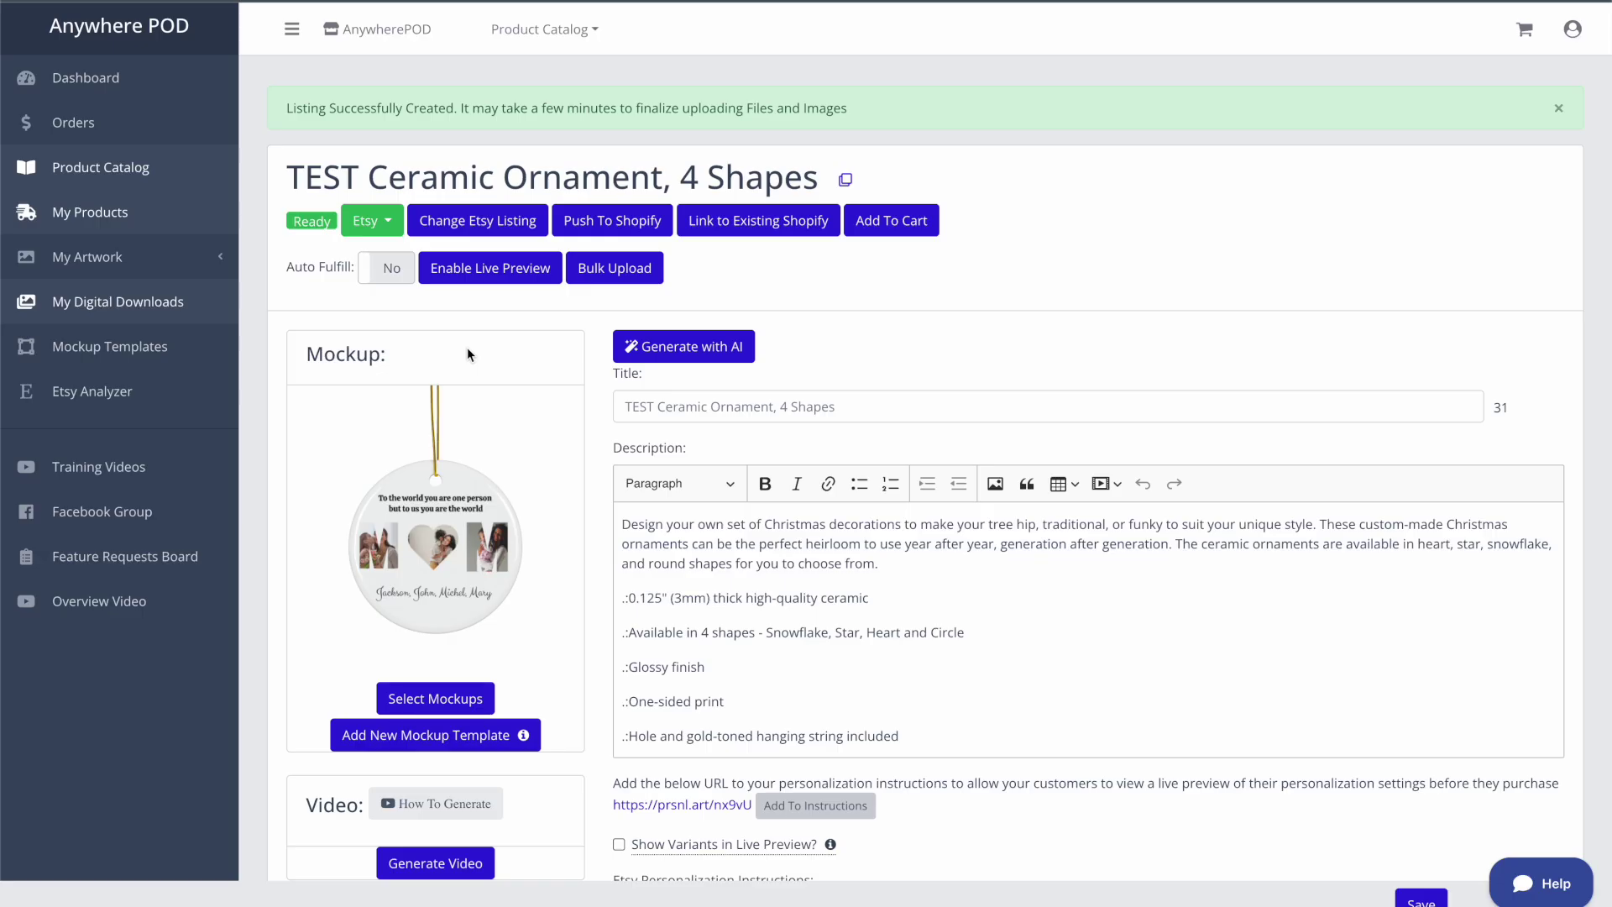
left_click(499, 269)
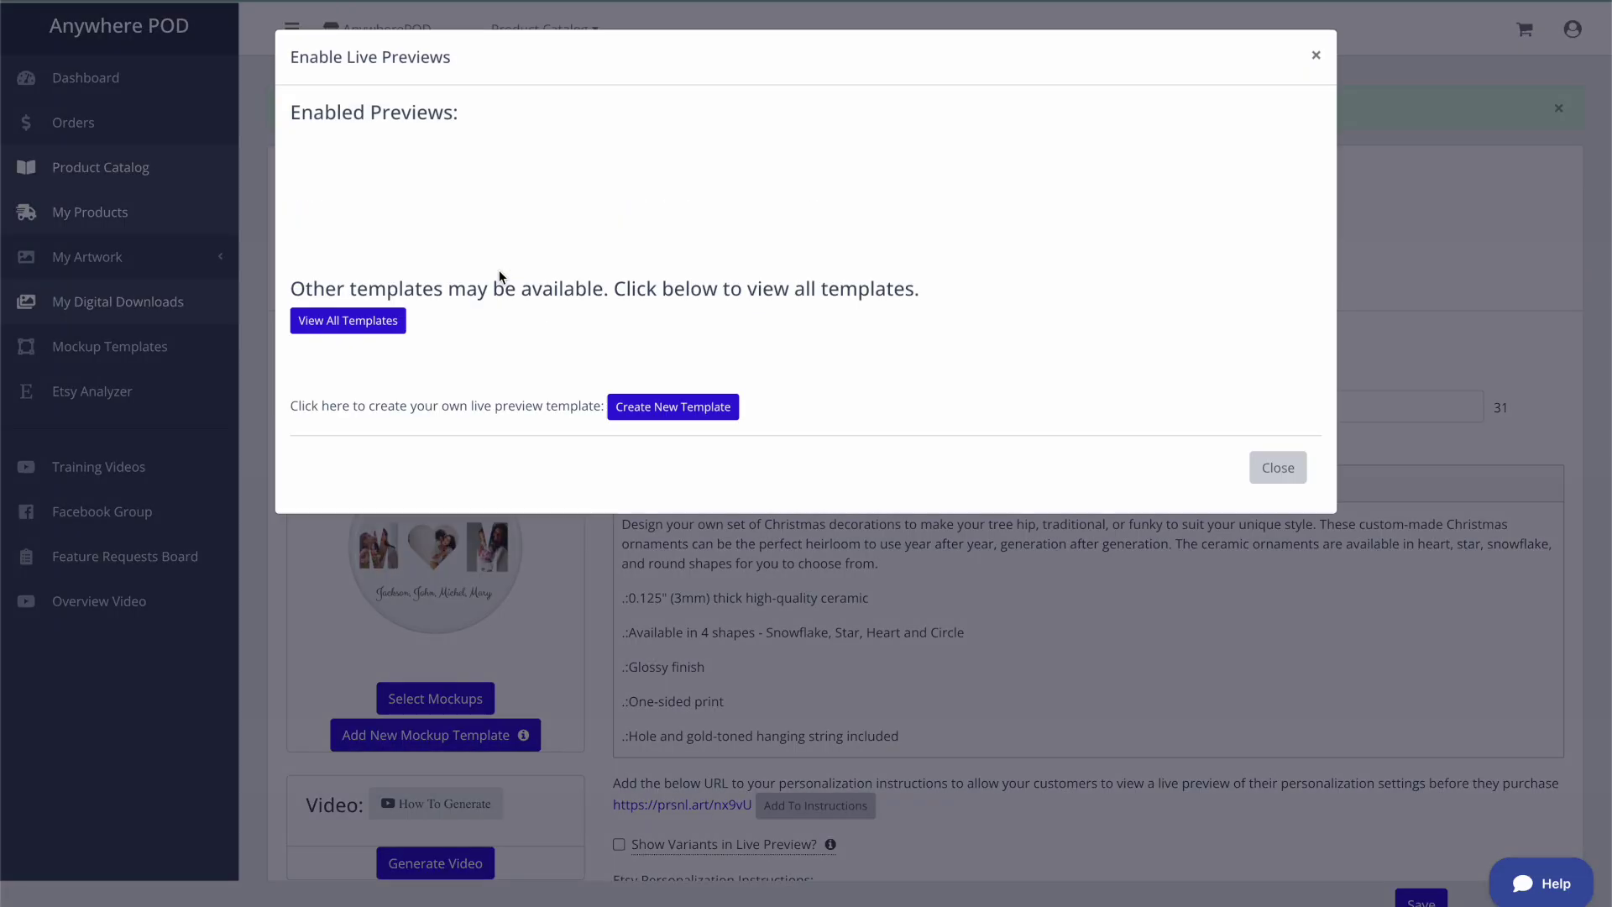
left_click(661, 420)
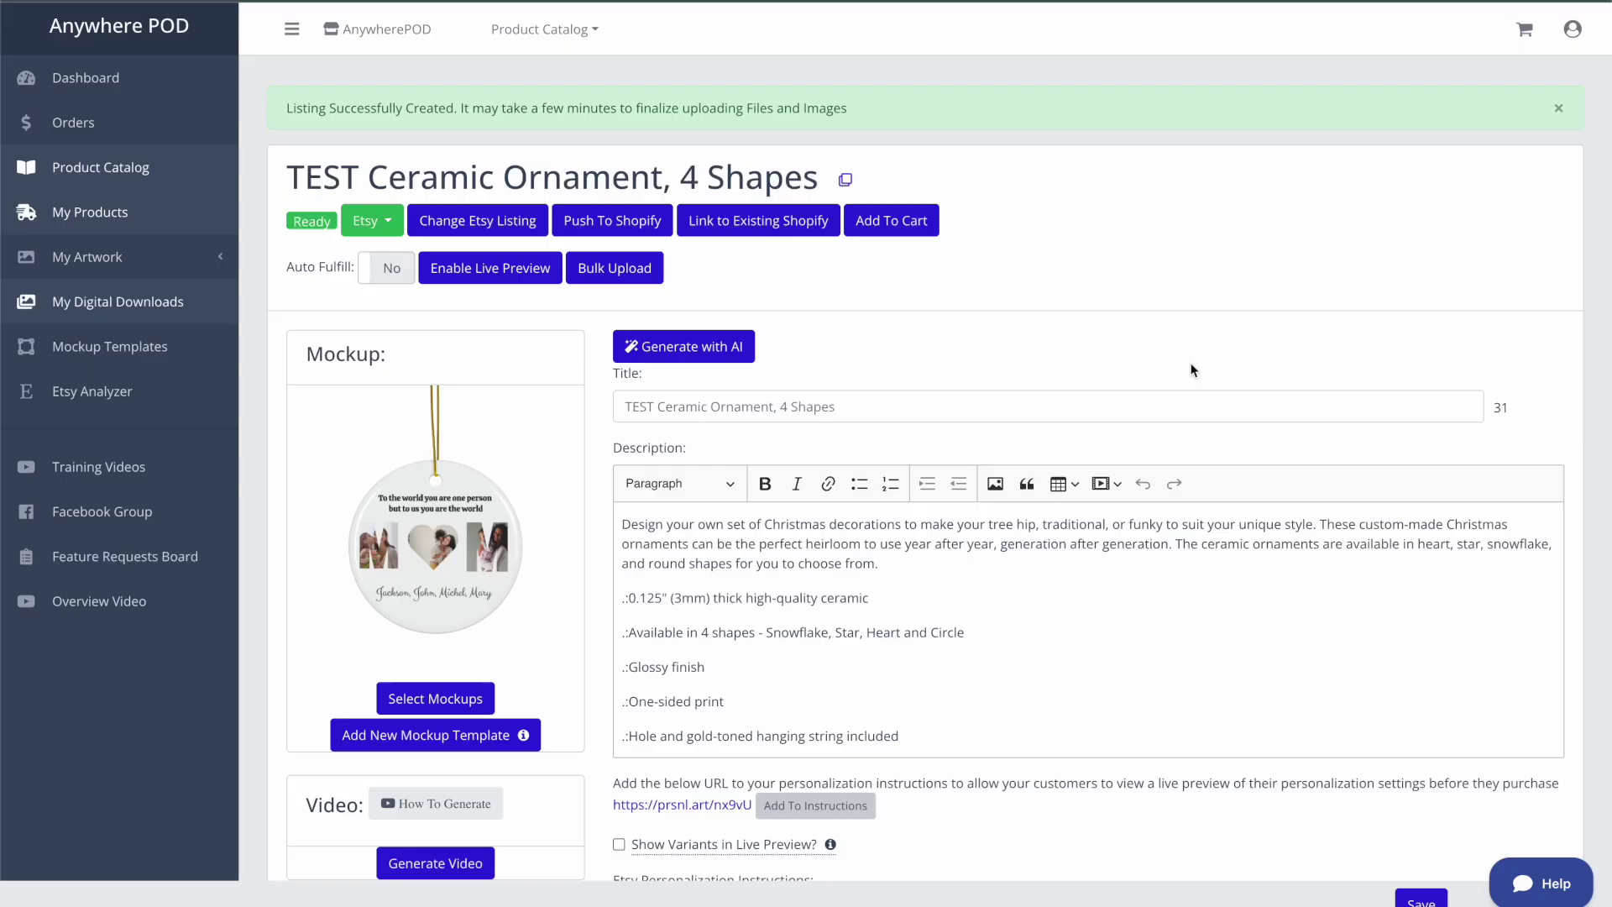